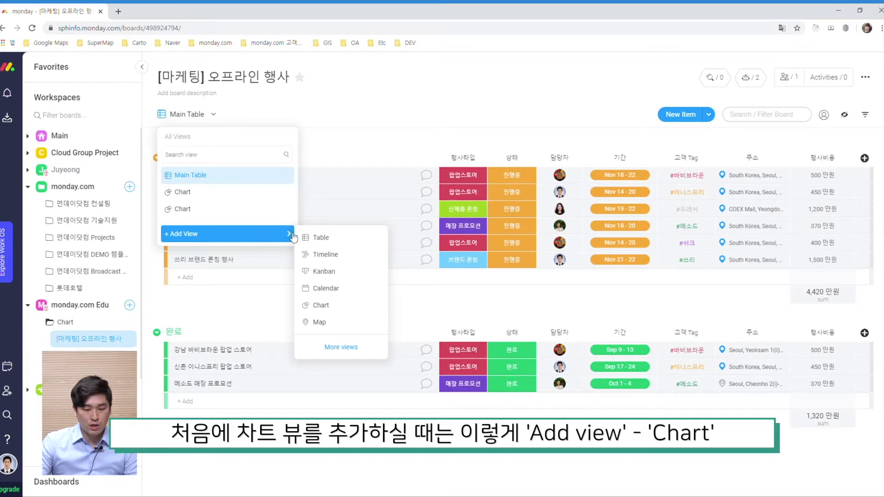
# Add new Chart views to the board from the Add View options.
pyautogui.click(351, 308)
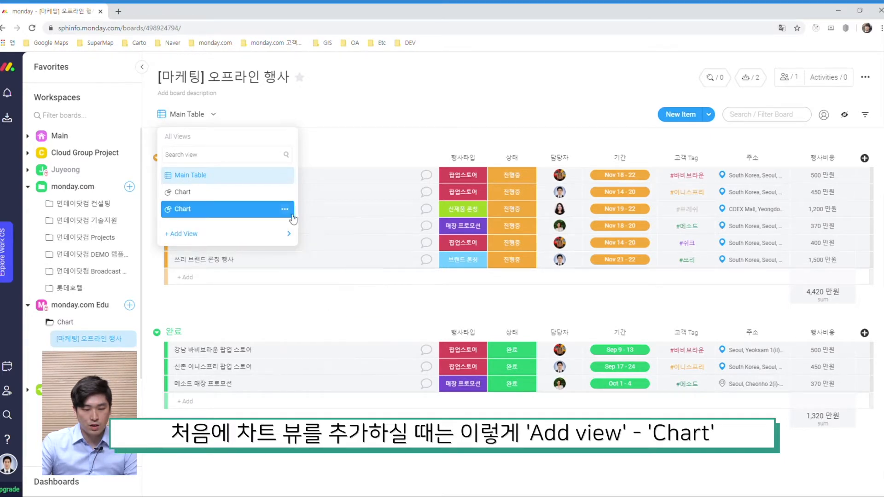
pyautogui.moveTo(249, 233)
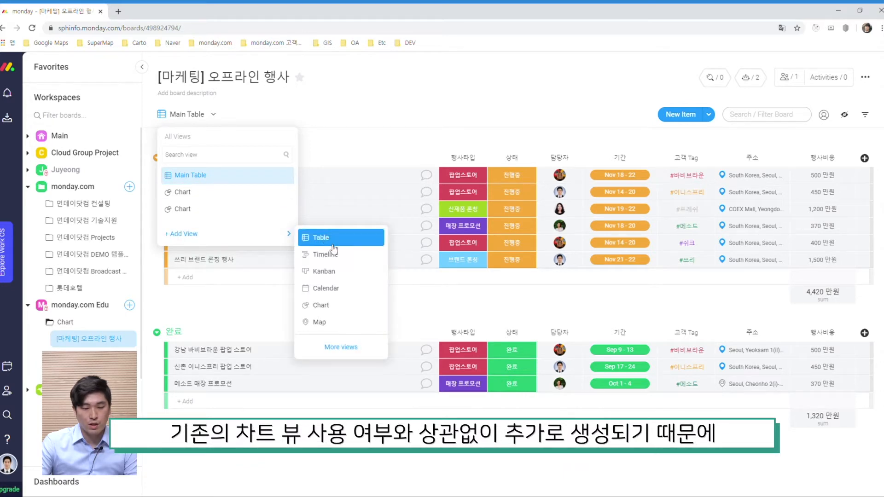
pyautogui.click(339, 306)
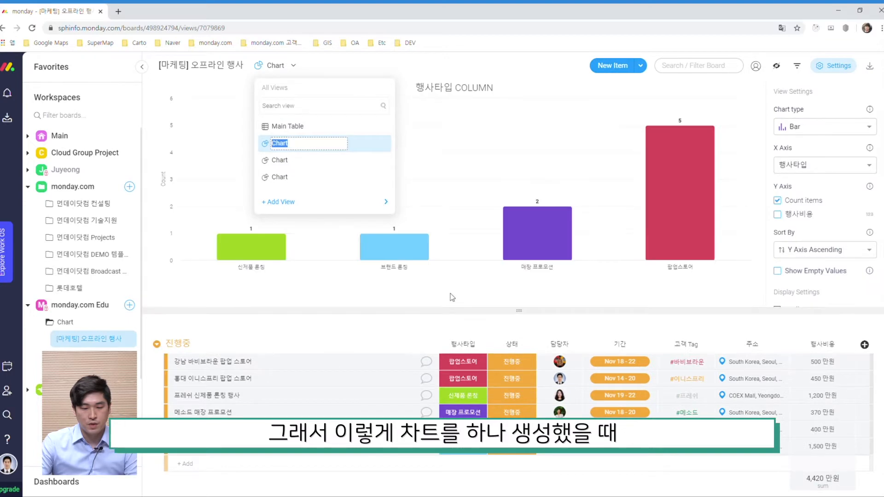
pyautogui.click(364, 68)
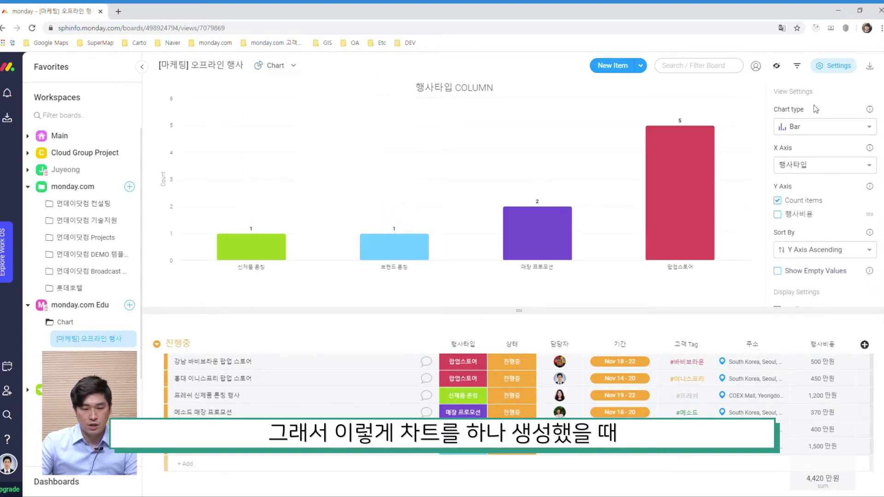
# Open the chart view's settings panel.
pyautogui.click(842, 68)
pyautogui.click(837, 69)
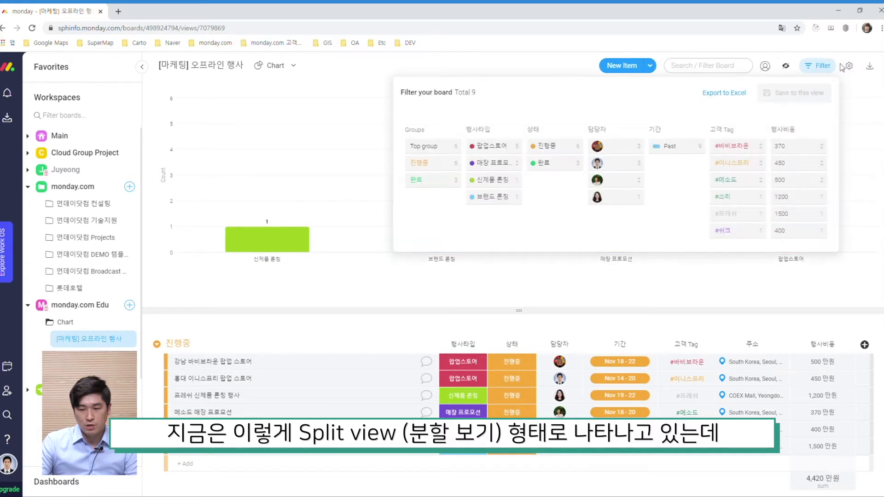
pyautogui.click(849, 66)
pyautogui.scroll(-2, 815, 258)
pyautogui.click(814, 277)
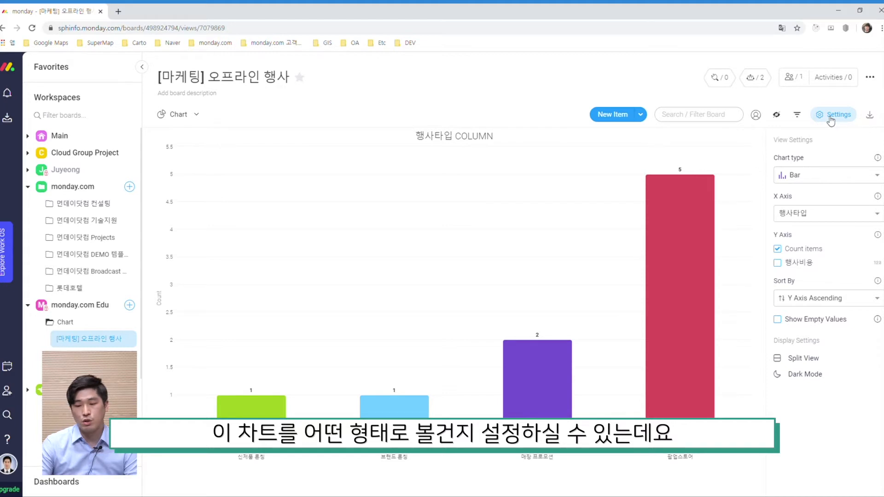
# Change the chart type to Pie after browsing the available chart types.
pyautogui.click(823, 178)
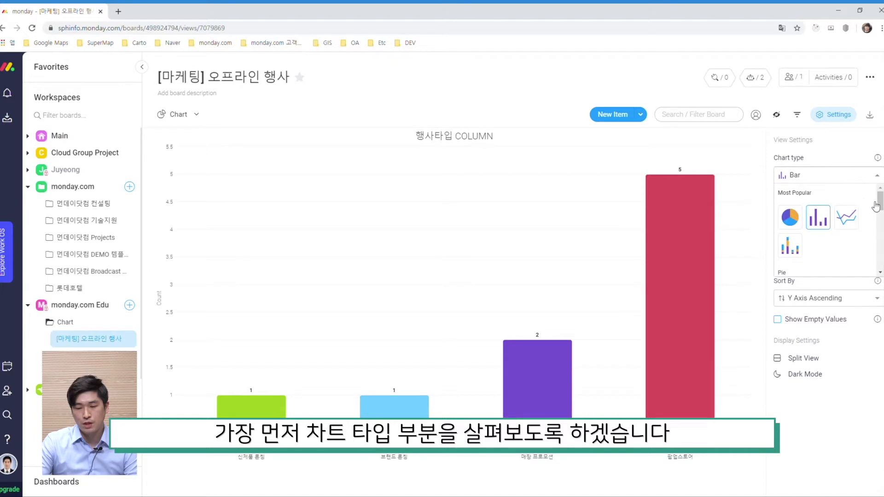
pyautogui.scroll(-3, 864, 205)
pyautogui.scroll(1, 864, 219)
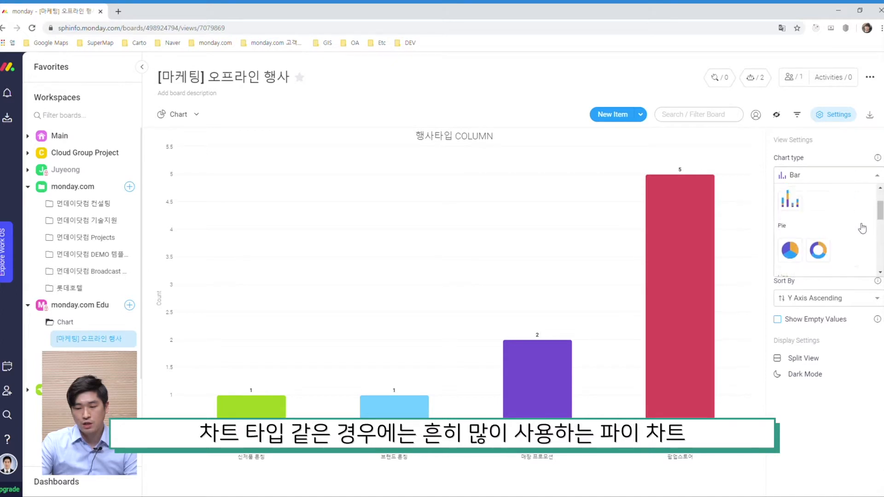
pyautogui.scroll(-1, 847, 237)
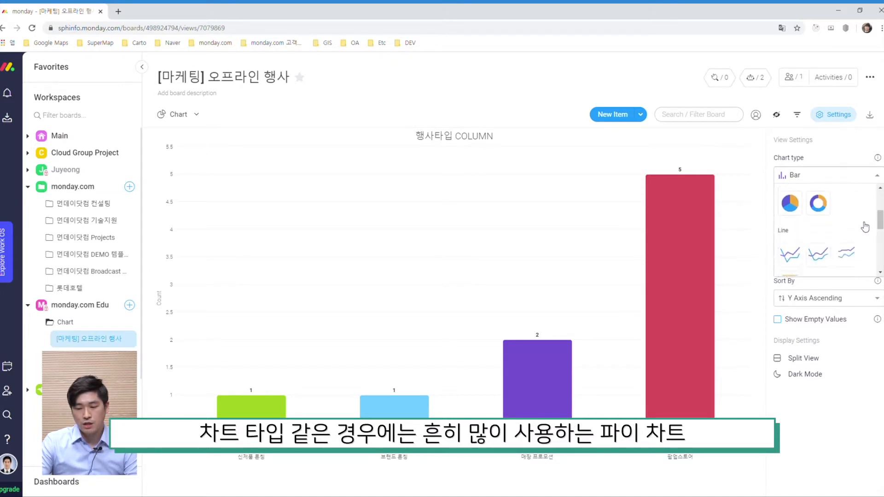
pyautogui.scroll(-3, 803, 240)
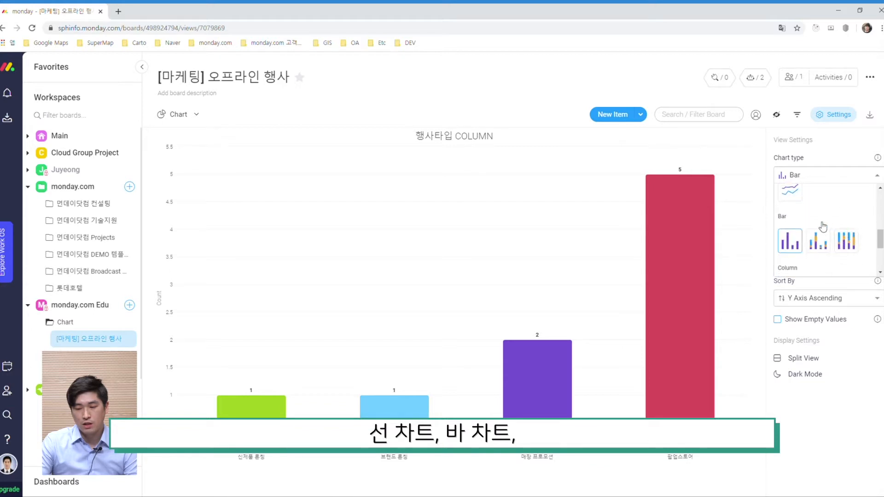
pyautogui.scroll(-2, 852, 226)
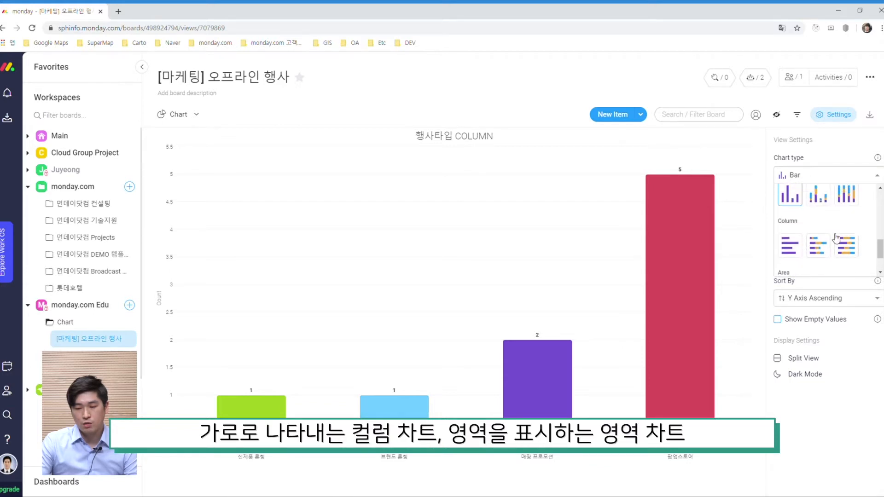
pyautogui.scroll(-1, 826, 229)
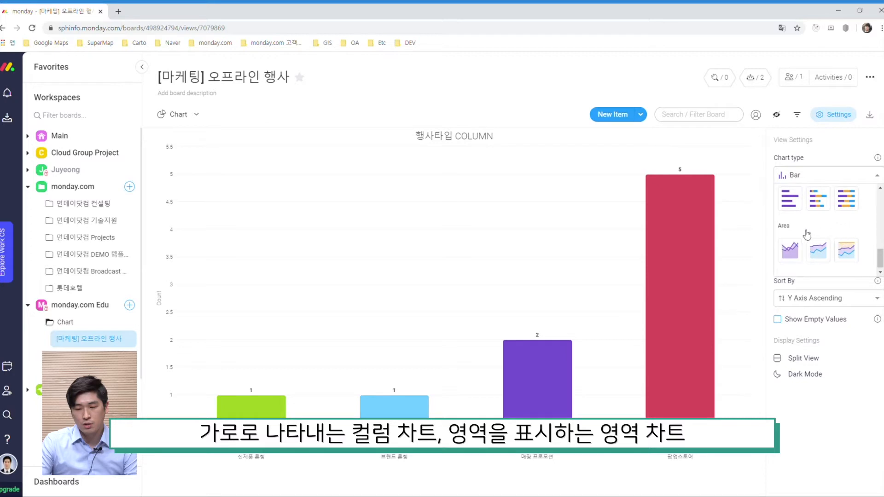
pyautogui.scroll(3, 845, 239)
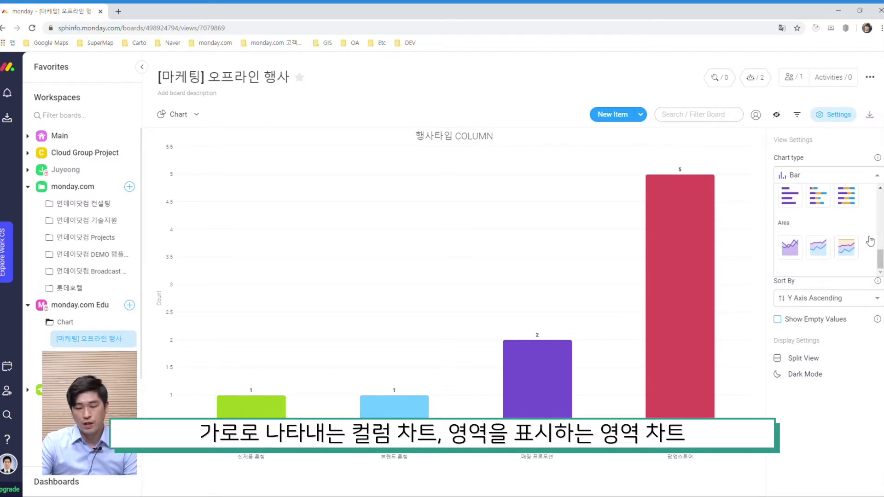
pyautogui.scroll(3, 871, 241)
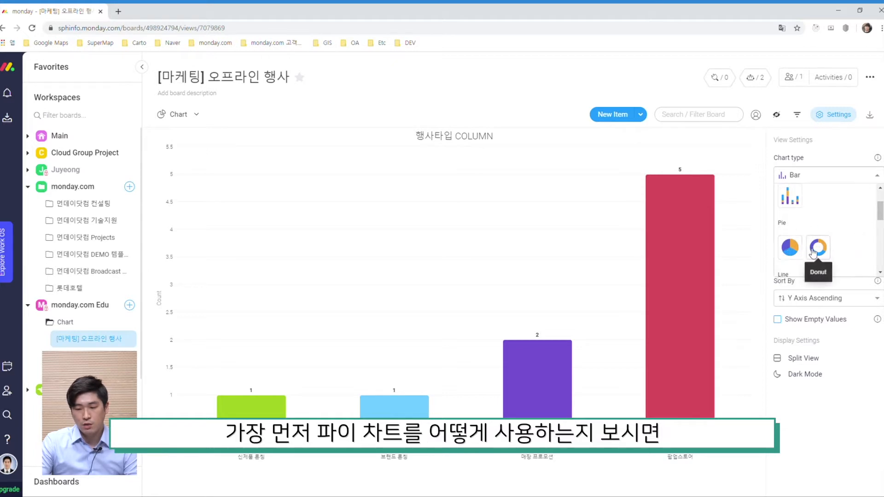
pyautogui.click(788, 250)
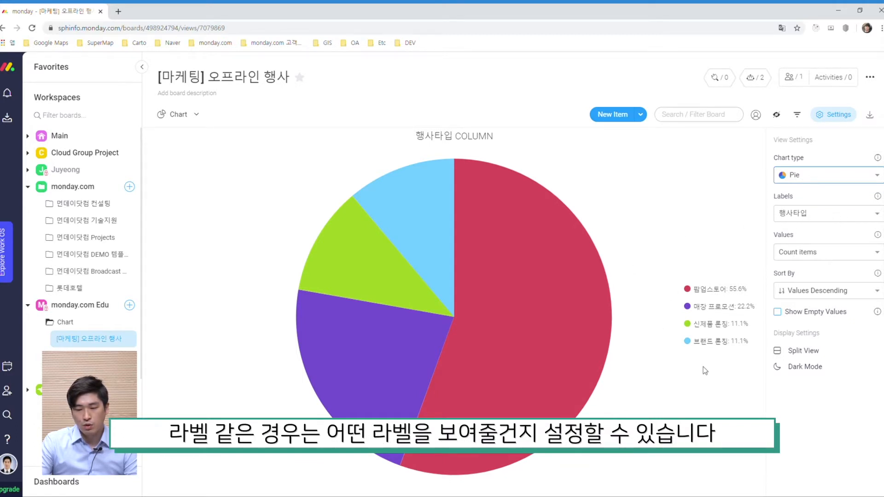
# Set the pie chart's labels to 담당자 and its values to 행사비용.
pyautogui.click(831, 215)
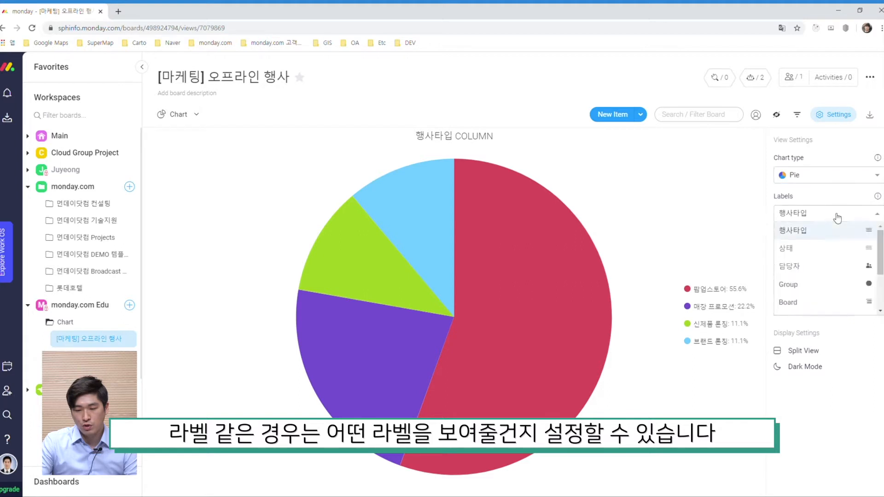
pyautogui.scroll(-2, 838, 253)
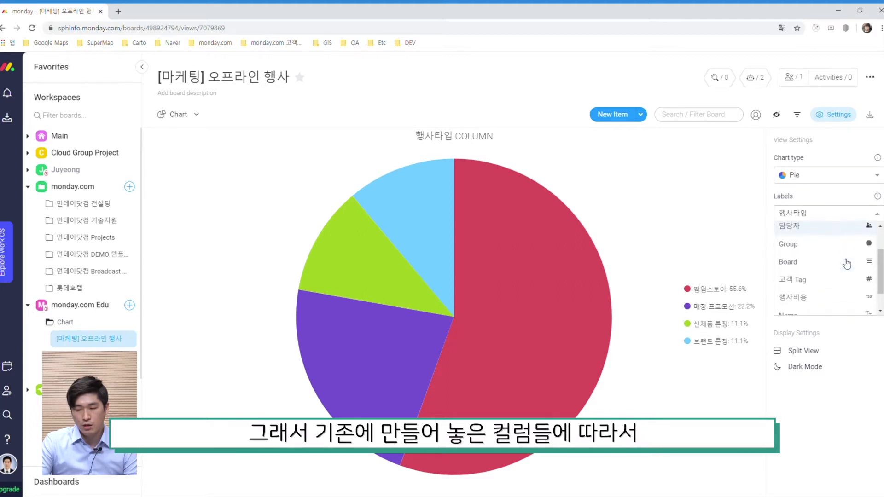
pyautogui.scroll(-1, 833, 253)
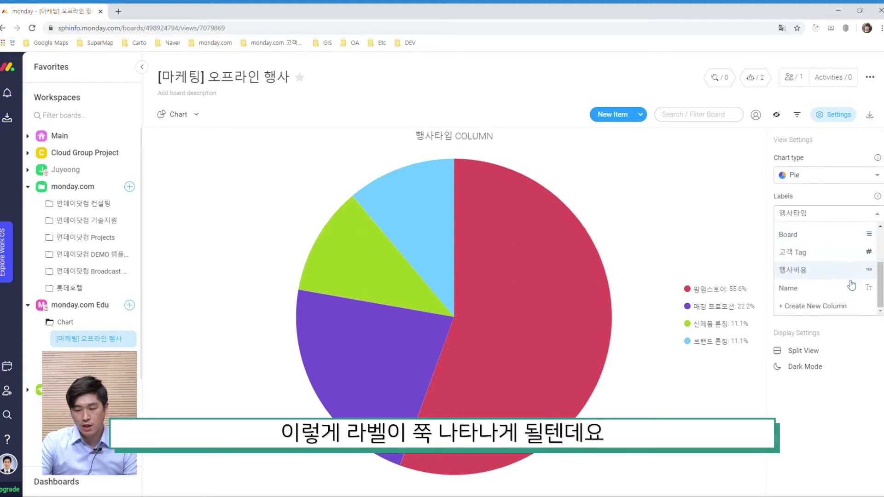
pyautogui.scroll(3, 836, 290)
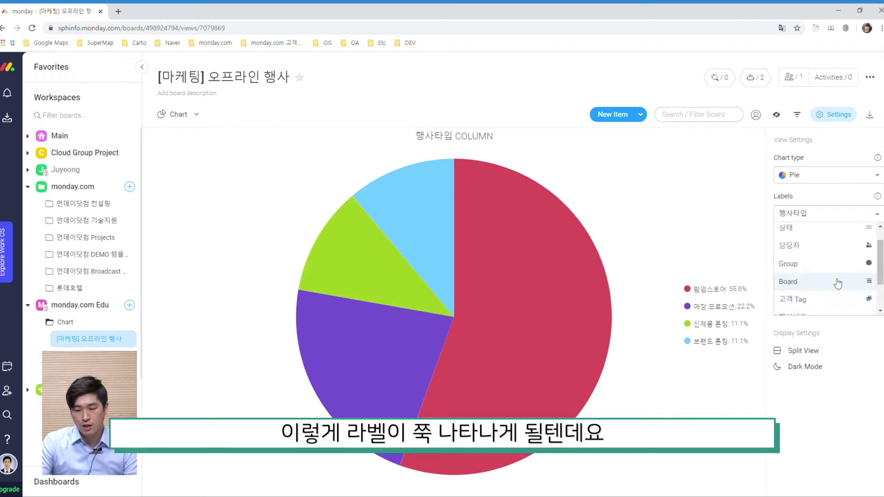
pyautogui.click(823, 250)
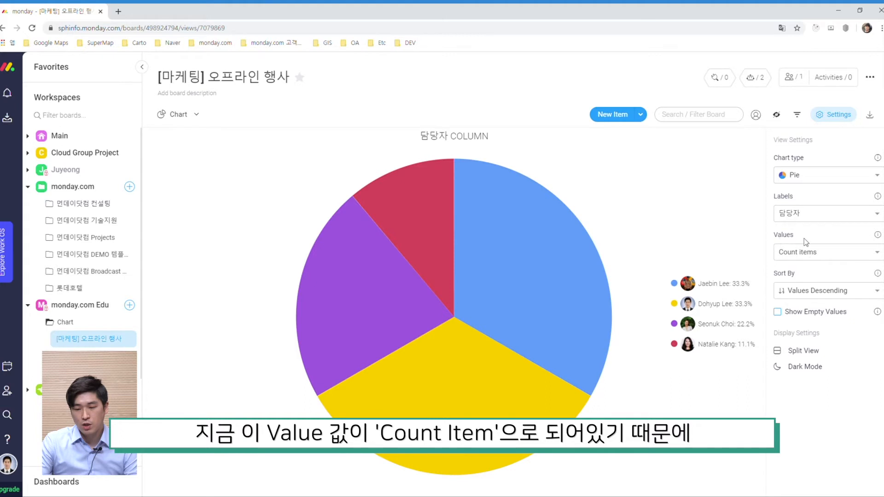
pyautogui.click(840, 257)
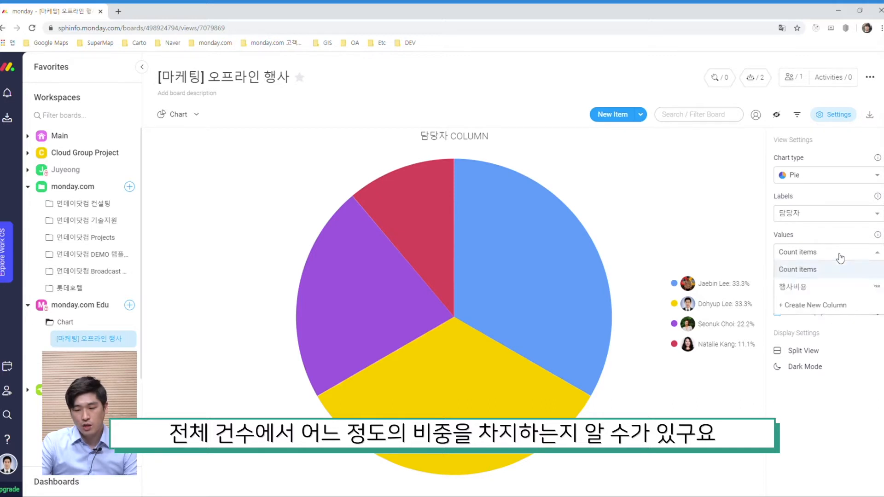
pyautogui.click(836, 290)
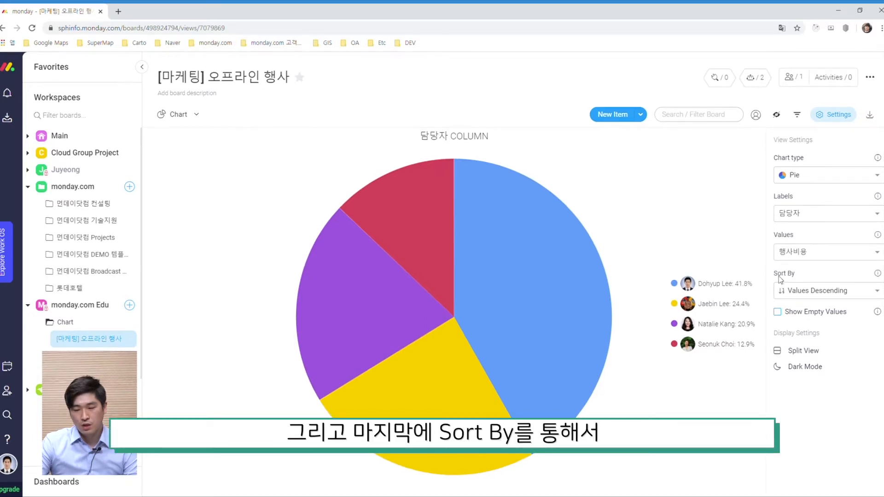
# Sort the pie chart by Labels Descending.
pyautogui.click(827, 292)
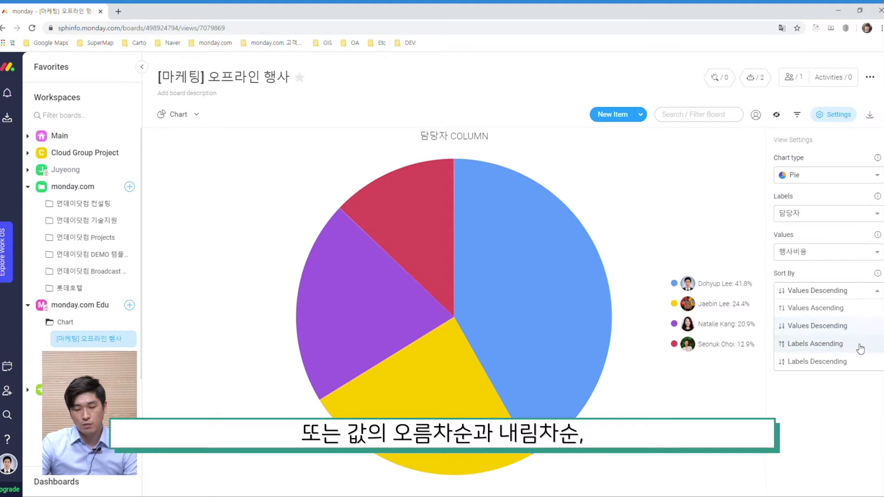
pyautogui.click(835, 409)
pyautogui.click(833, 297)
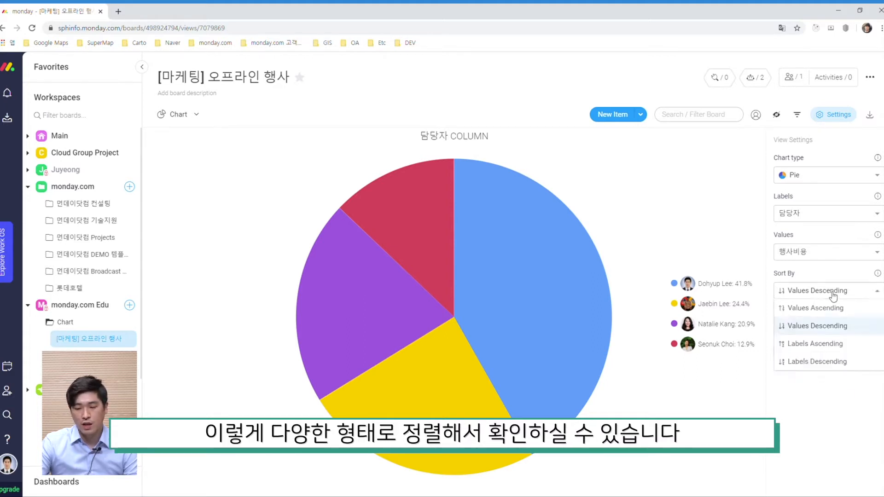
pyautogui.click(825, 363)
pyautogui.moveTo(554, 299)
pyautogui.click(517, 251)
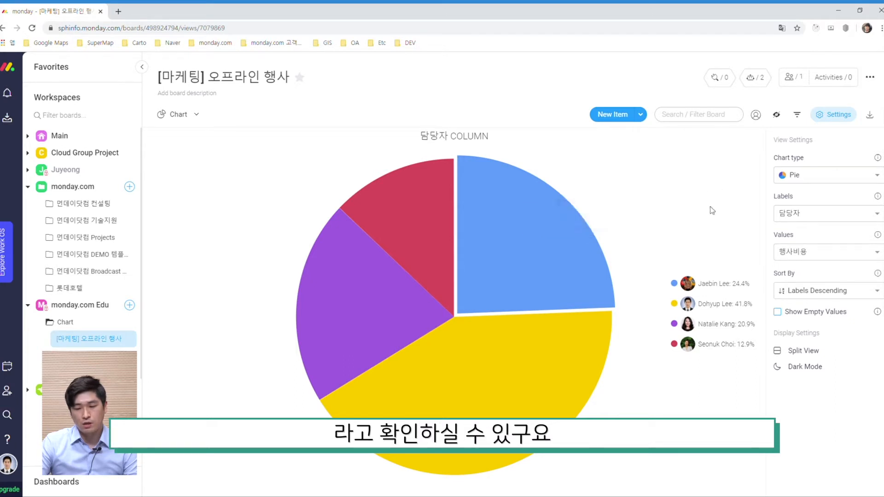
# Switch the chart type to Line.
pyautogui.click(843, 182)
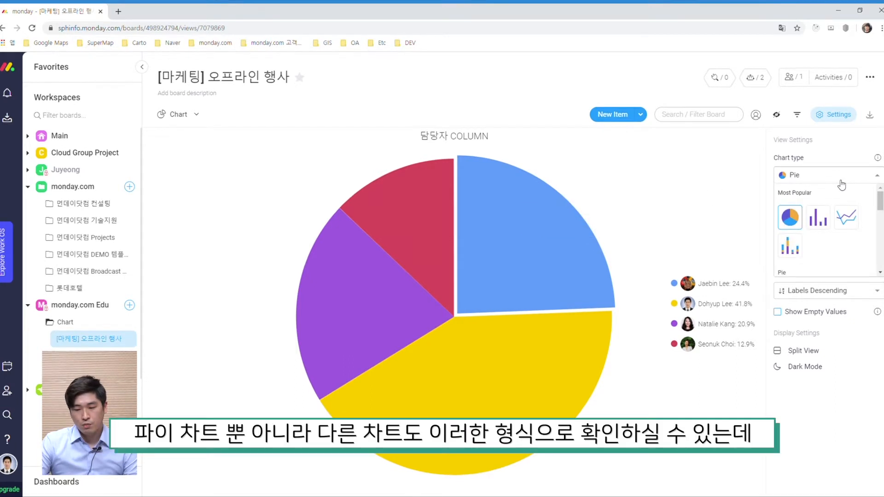
pyautogui.scroll(-5, 831, 253)
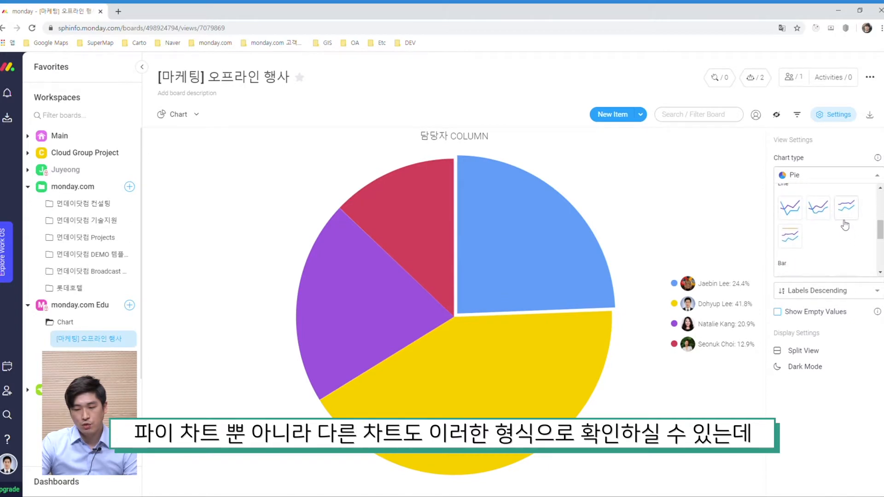
pyautogui.click(788, 214)
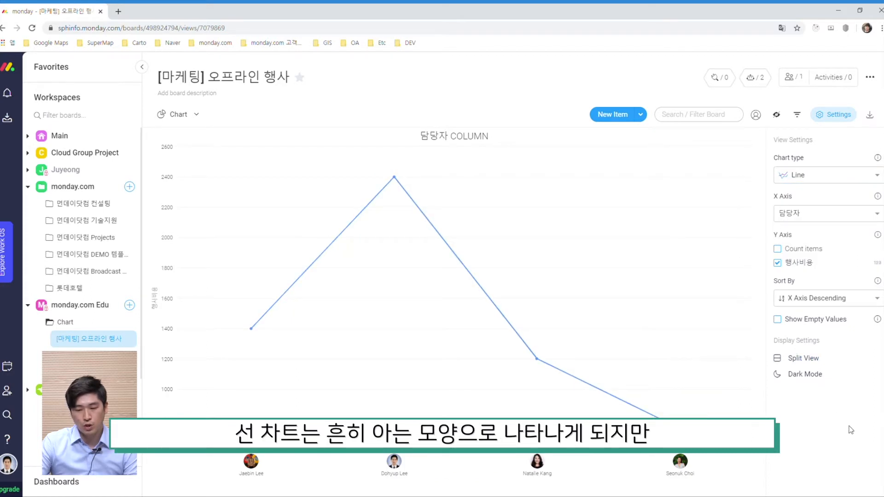
# Set the line chart's X axis to 고객 Tag.
pyautogui.click(830, 216)
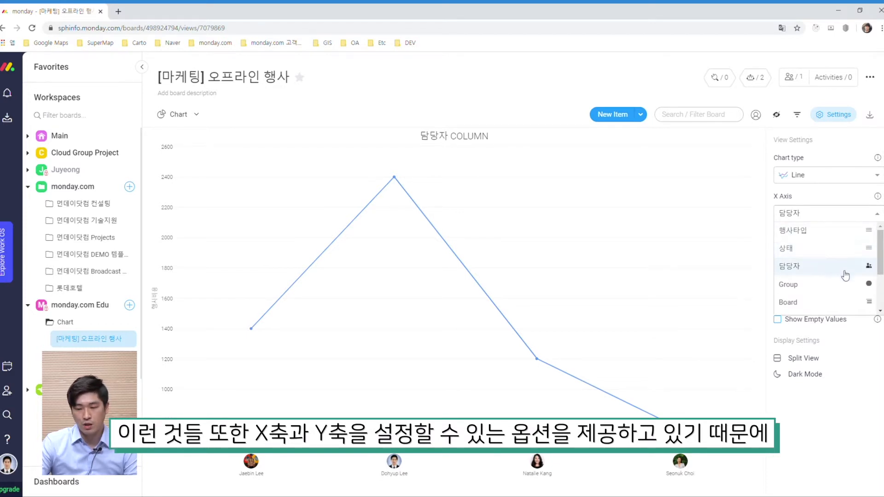
pyautogui.scroll(-1, 829, 288)
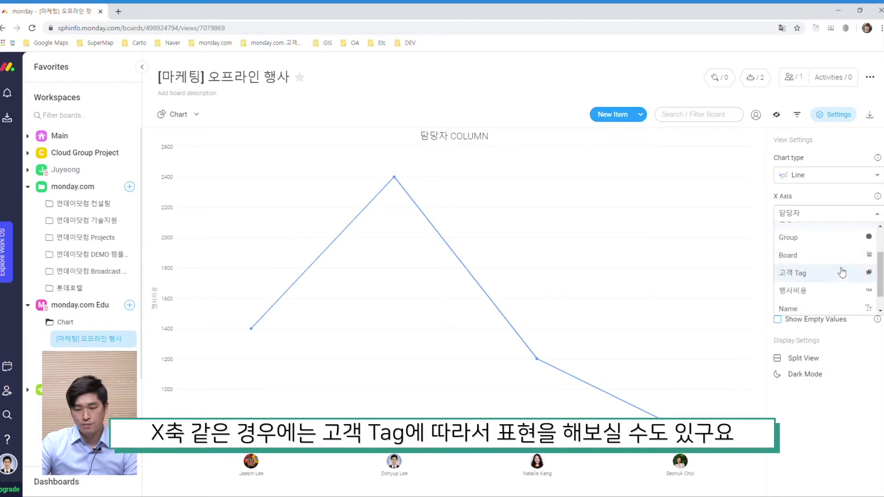
pyautogui.scroll(-1, 838, 278)
pyautogui.scroll(2, 838, 279)
pyautogui.scroll(-2, 833, 279)
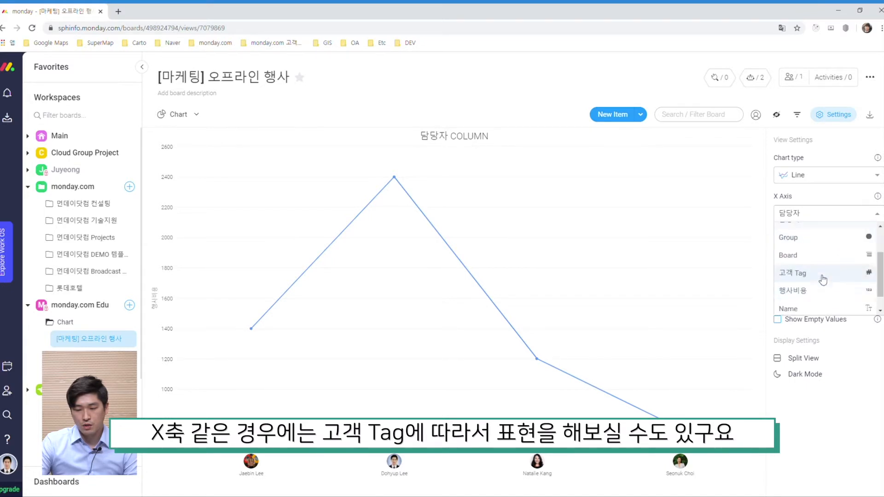
pyautogui.click(819, 275)
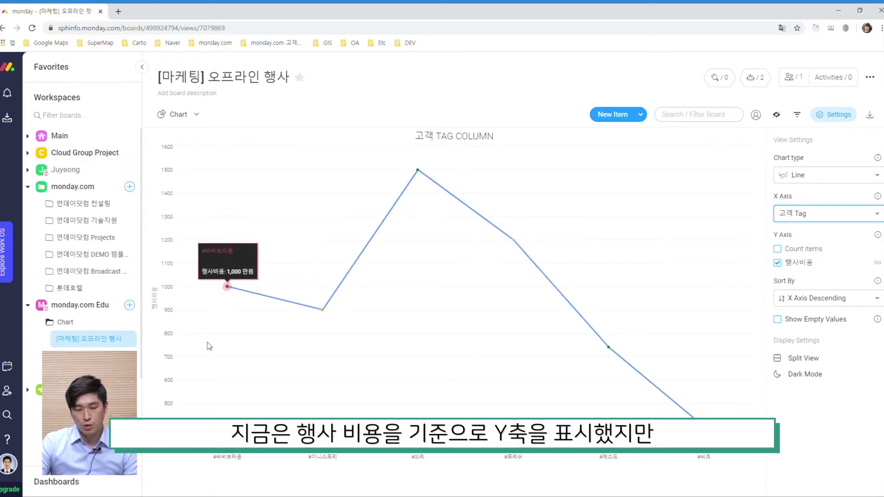
# Set the Y axis to Count items only, unchecking 행사비용.
pyautogui.click(827, 247)
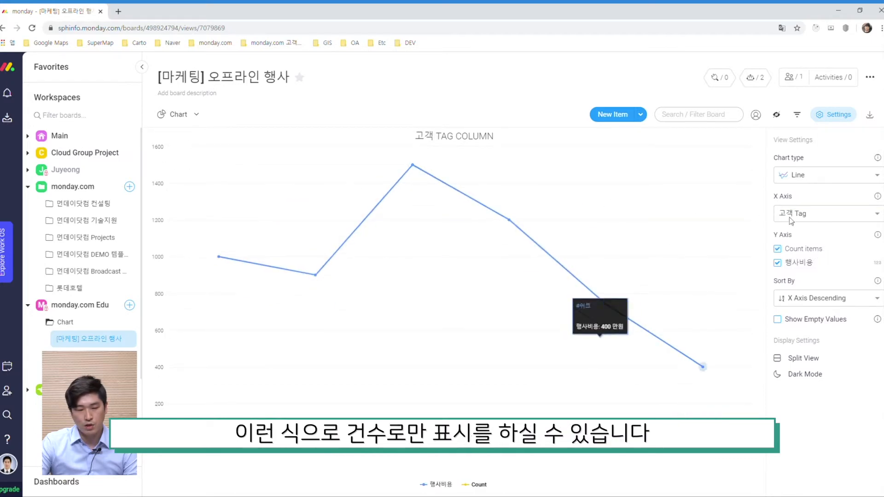
pyautogui.click(789, 257)
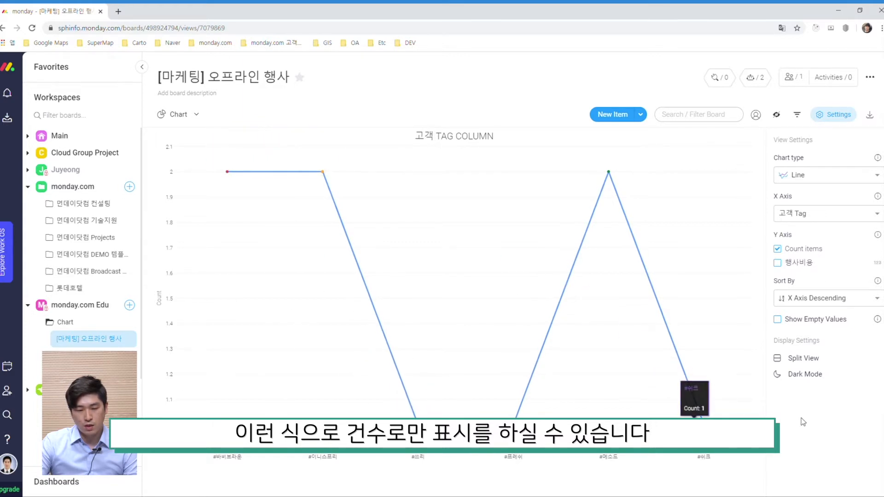
# Switch the chart type to Stacked Bar.
pyautogui.click(837, 301)
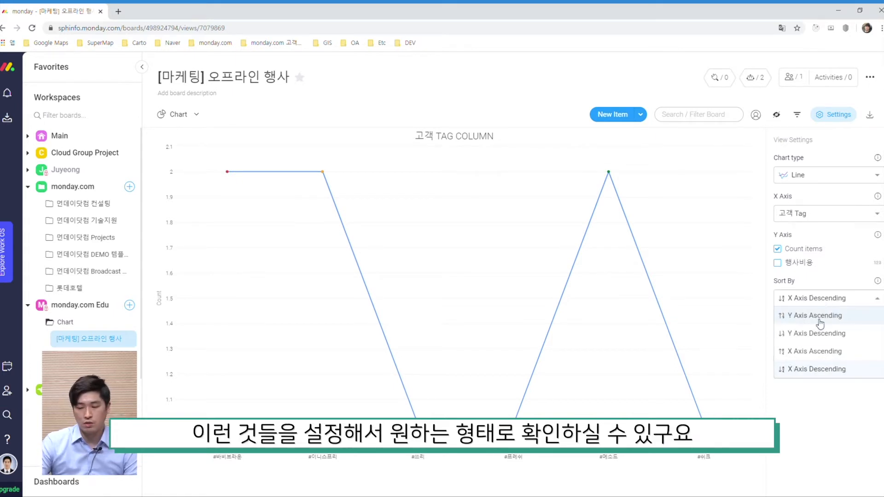
pyautogui.click(815, 431)
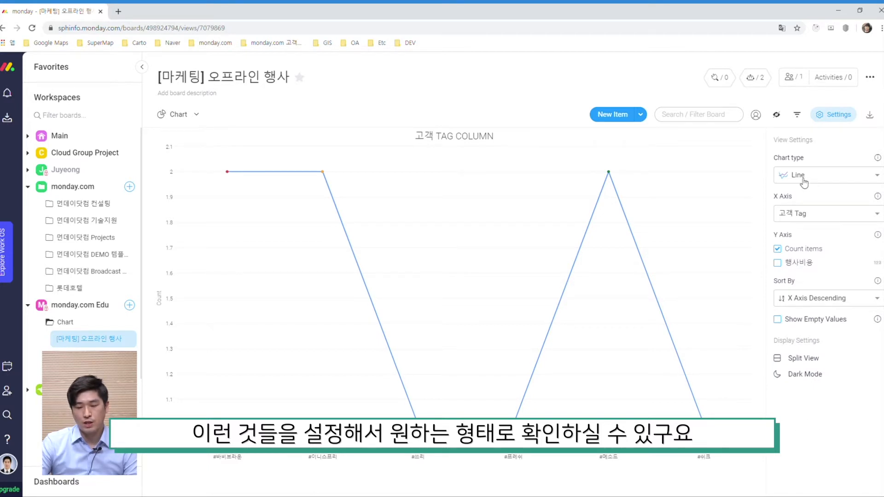
pyautogui.click(823, 176)
pyautogui.scroll(-5, 838, 230)
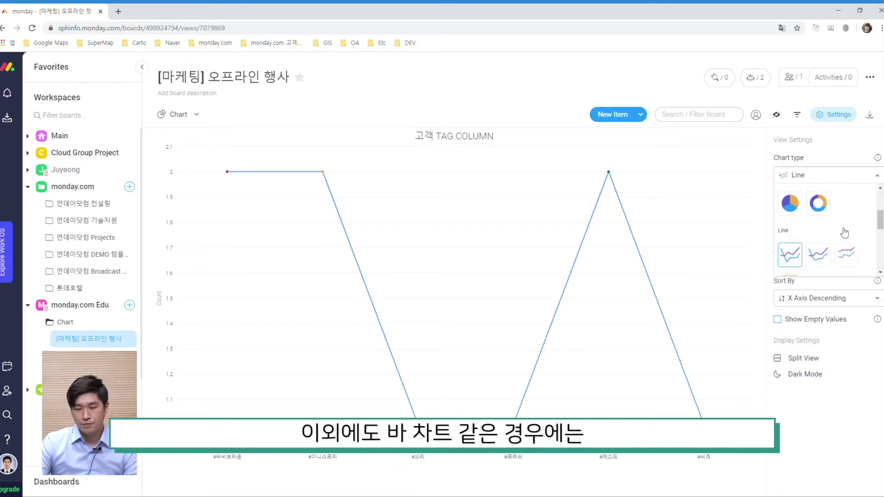
pyautogui.scroll(-2, 843, 230)
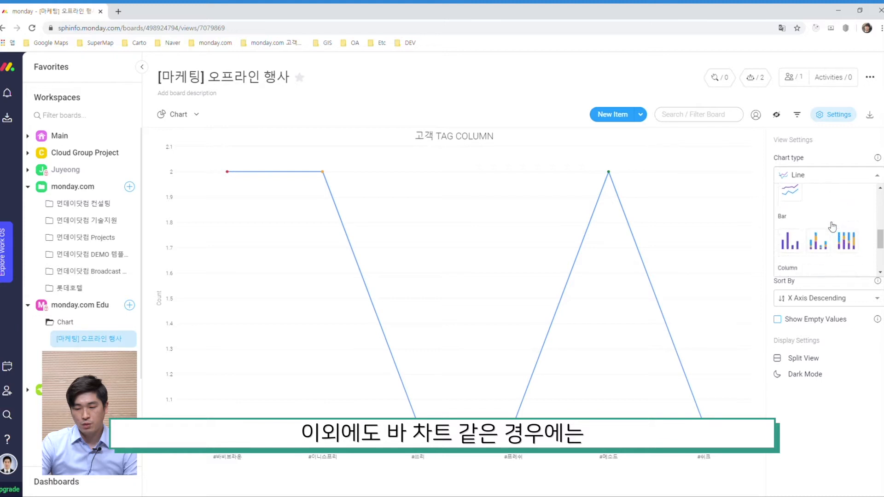
pyautogui.click(824, 246)
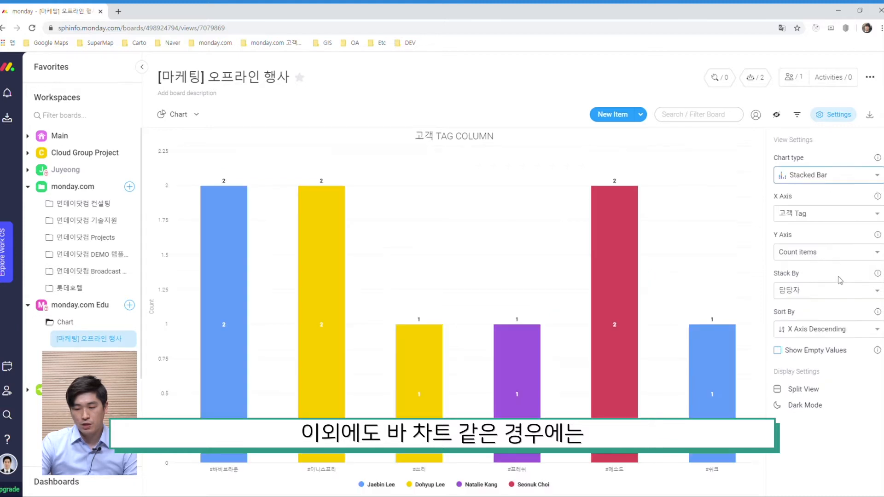
# Set the X axis to Name and the Y axis to 행사비용.
pyautogui.click(827, 217)
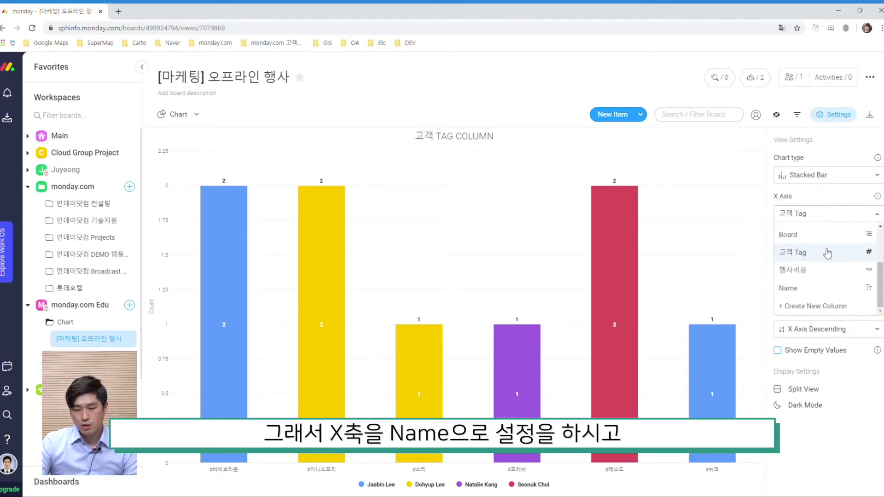
pyautogui.click(830, 288)
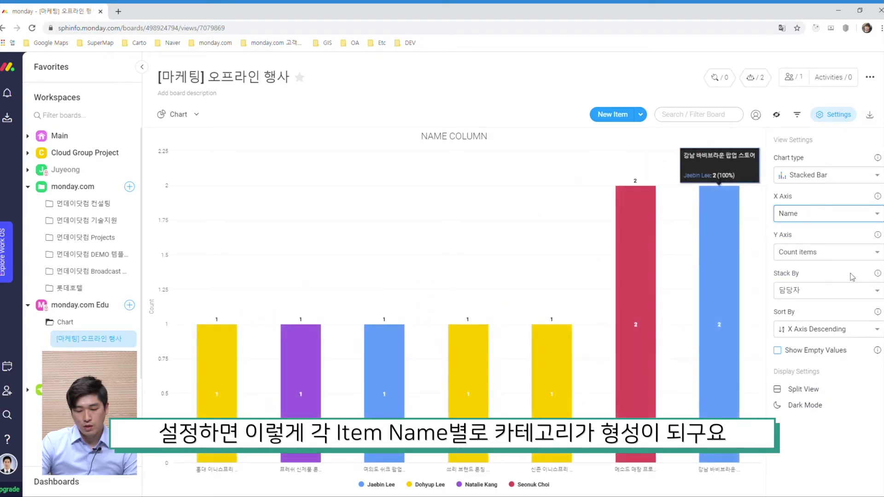
pyautogui.click(848, 253)
pyautogui.click(829, 288)
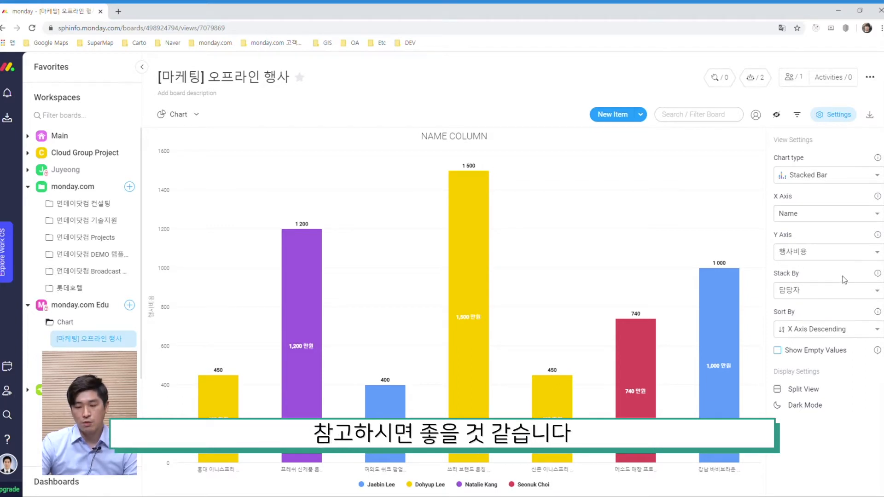
# Set Stack By to 상태.
pyautogui.click(836, 296)
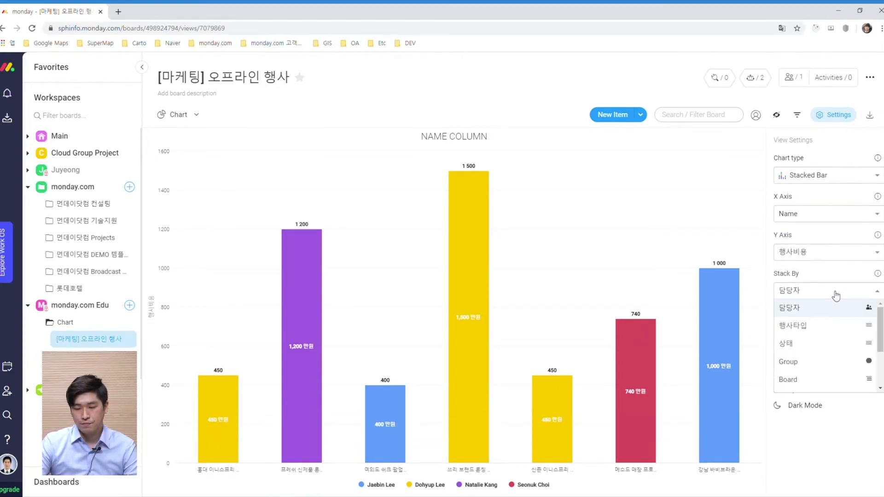
pyautogui.click(837, 297)
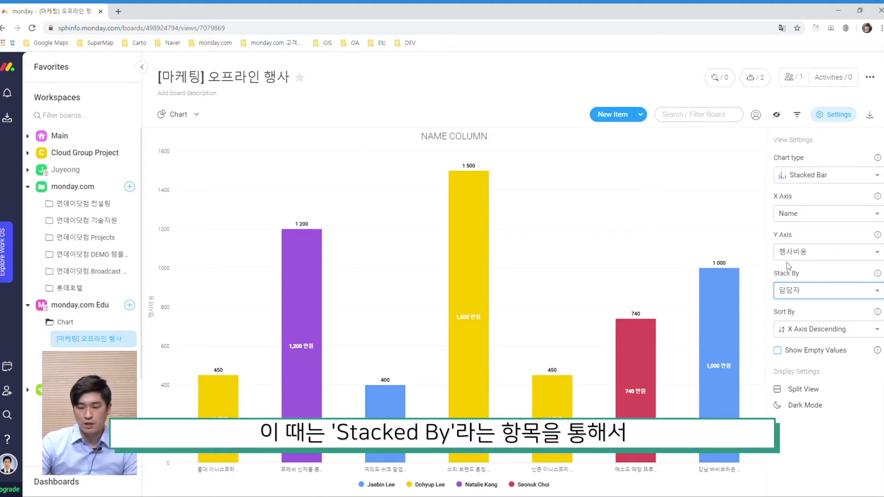
pyautogui.moveTo(727, 303)
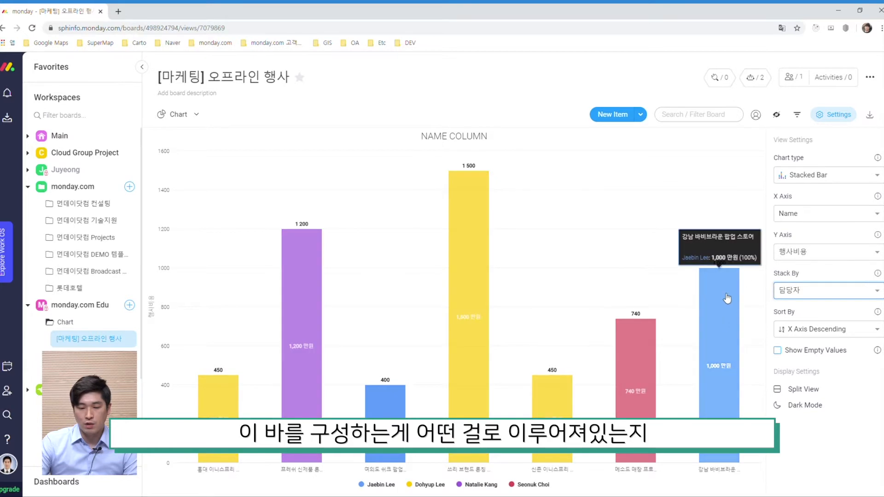
pyautogui.click(826, 293)
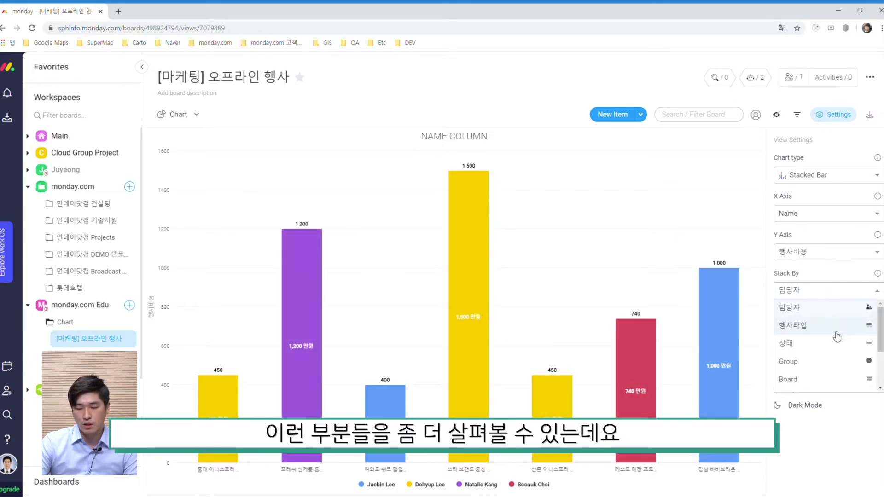
pyautogui.click(828, 348)
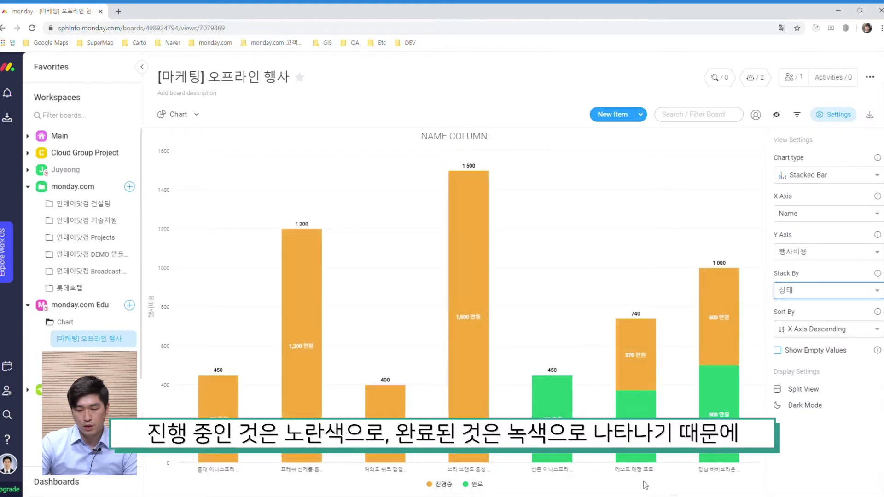
# Hover over the stacked bars to inspect each segment's values.
pyautogui.moveTo(645, 456)
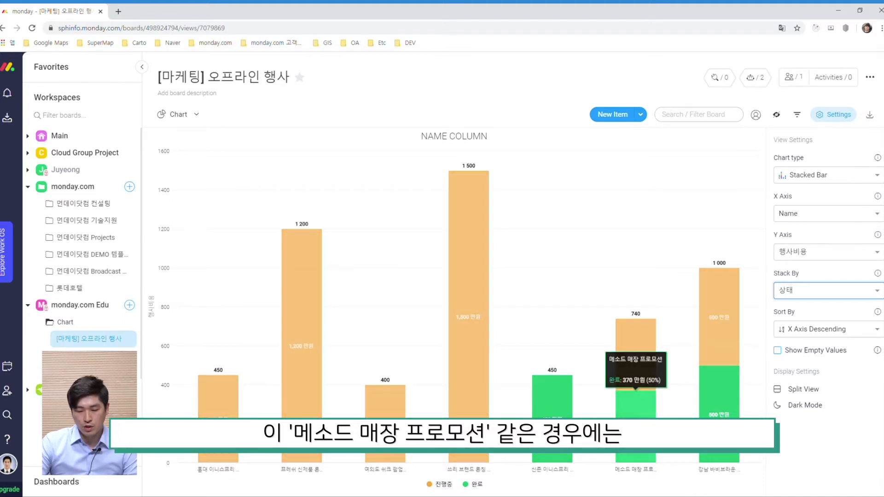
pyautogui.moveTo(644, 355)
pyautogui.moveTo(644, 428)
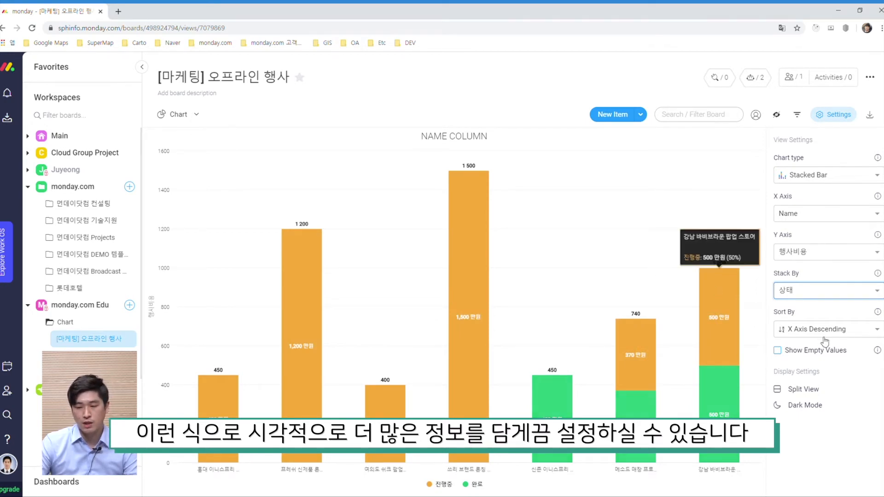
pyautogui.click(827, 445)
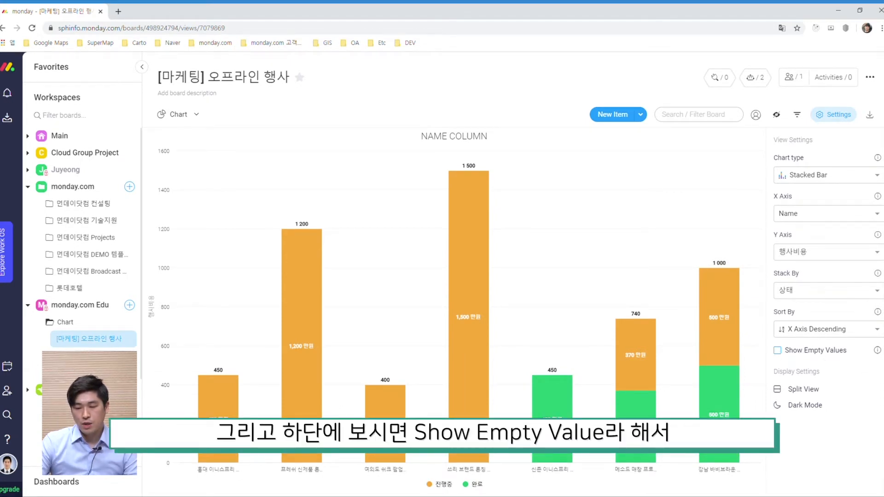
pyautogui.moveTo(878, 352)
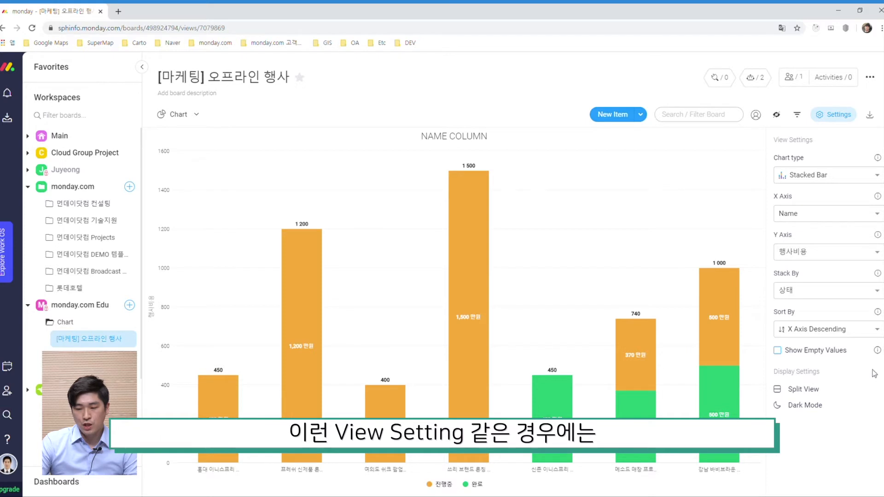
# Try the 100% Stacked Column and Line chart types.
pyautogui.click(834, 170)
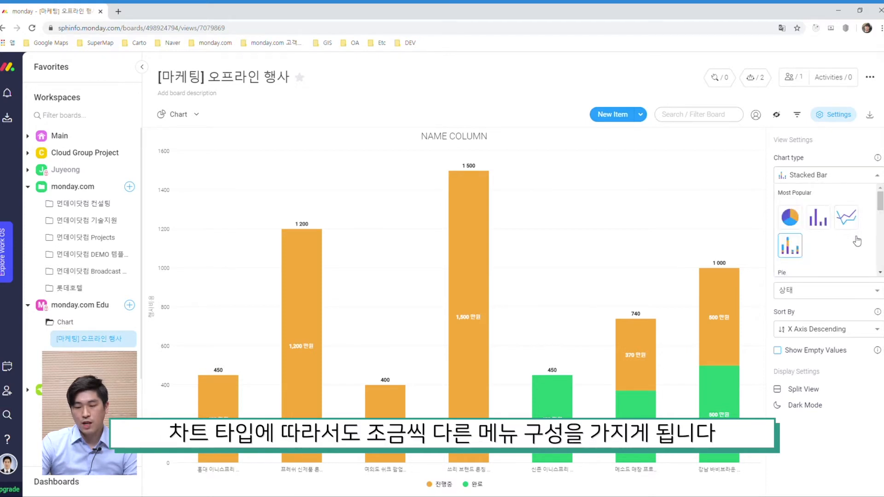
pyautogui.scroll(-1, 841, 242)
pyautogui.scroll(-3, 824, 248)
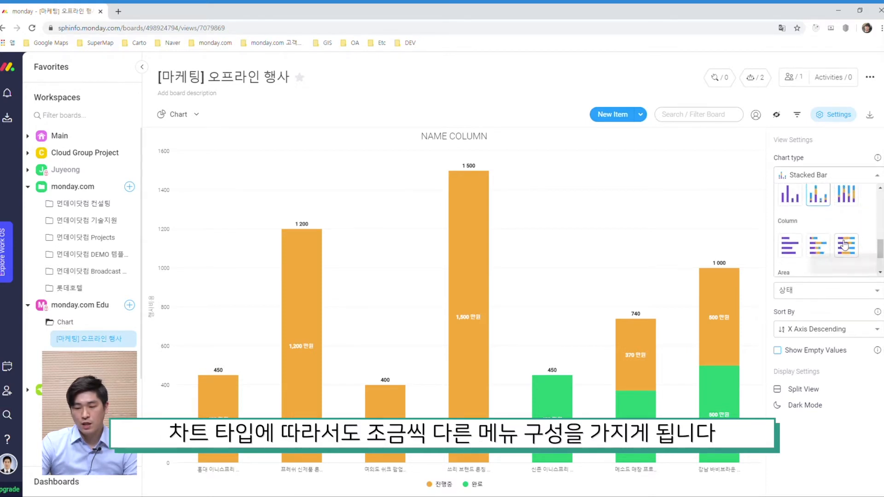
pyautogui.click(845, 246)
pyautogui.click(843, 179)
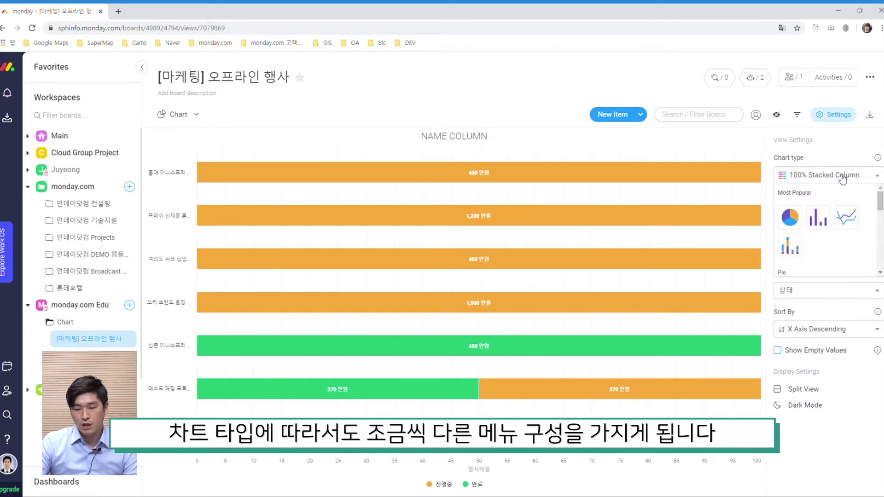
pyautogui.click(847, 224)
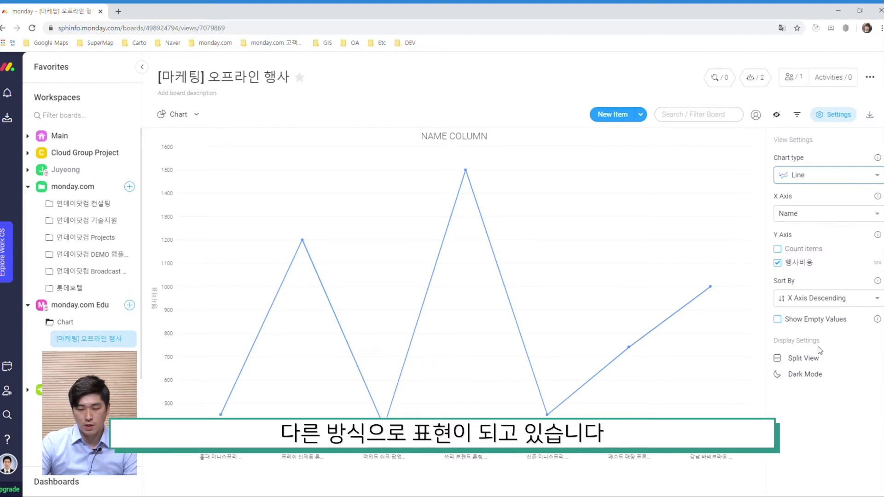
# Switch the chart type to Bar and turn on Split View.
pyautogui.click(824, 175)
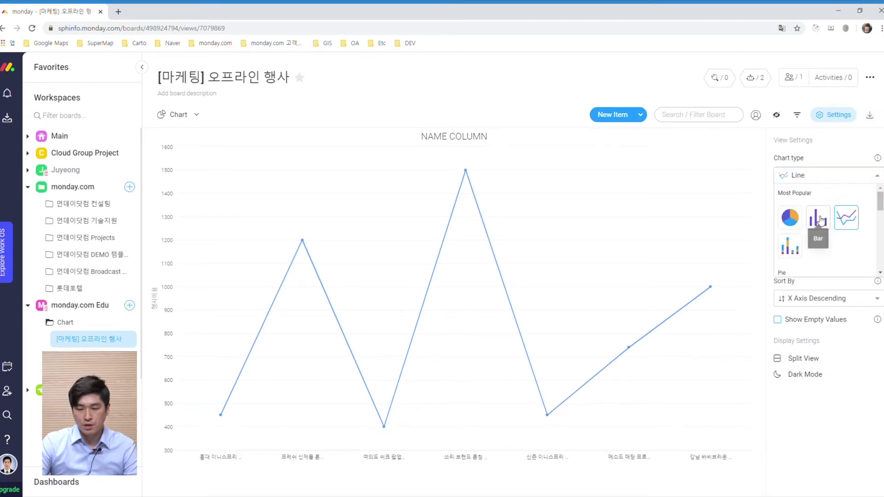
pyautogui.click(815, 245)
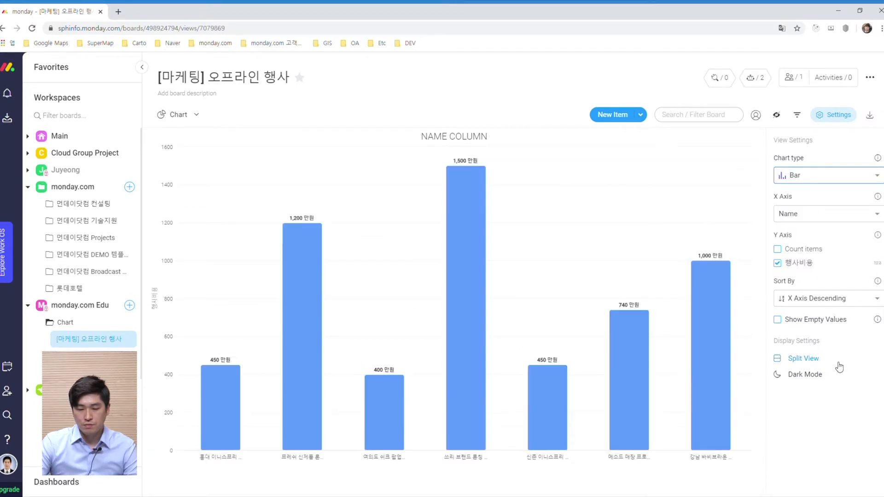
pyautogui.click(813, 358)
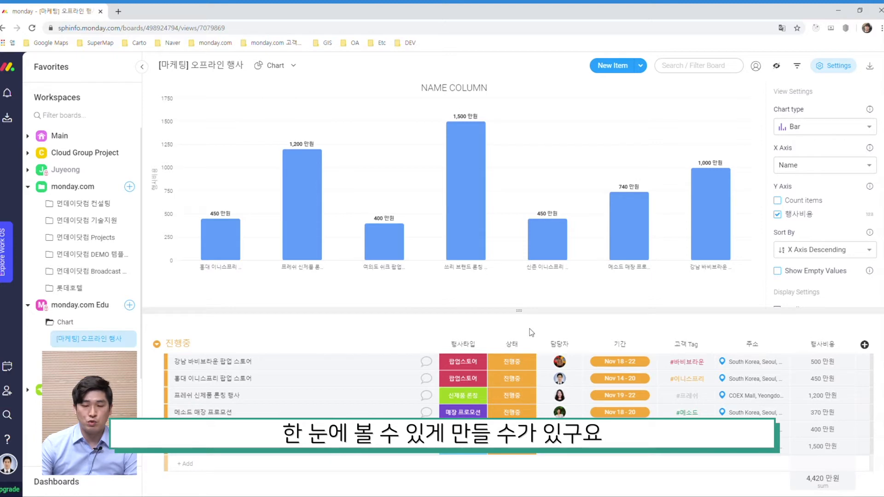
# Toggle Dark Mode on and back to Light Mode.
pyautogui.scroll(-1, 824, 231)
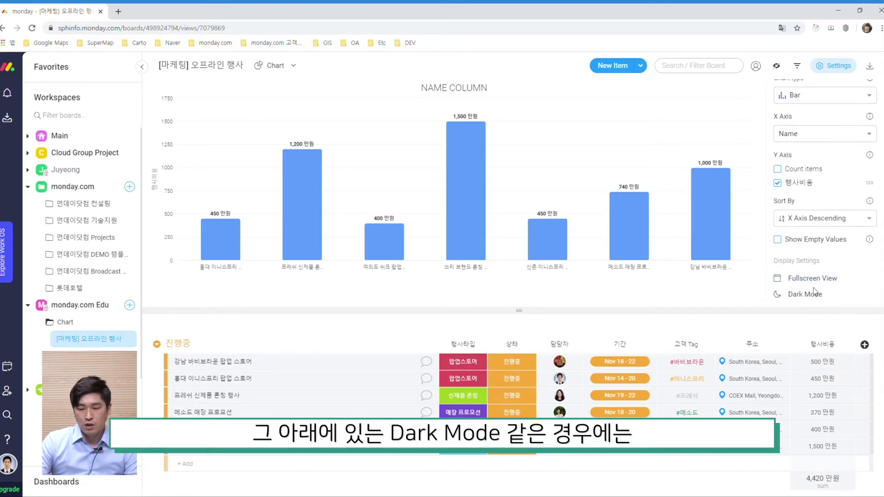
pyautogui.click(812, 295)
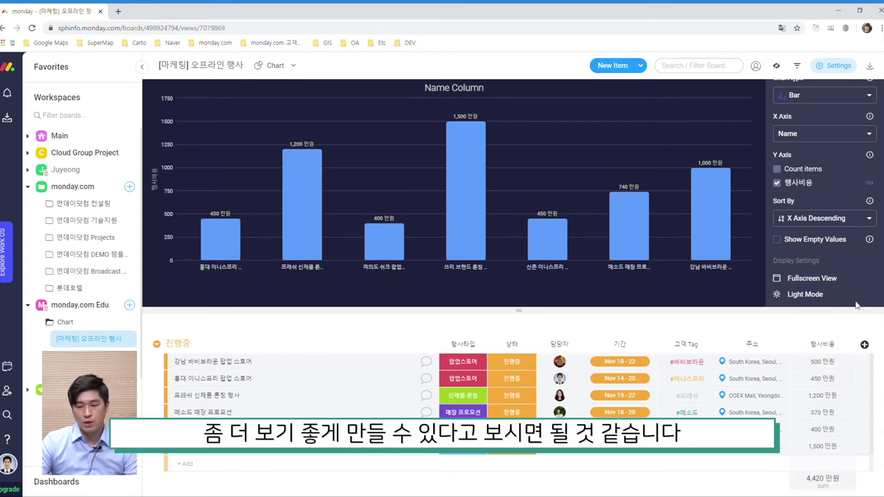
pyautogui.click(841, 295)
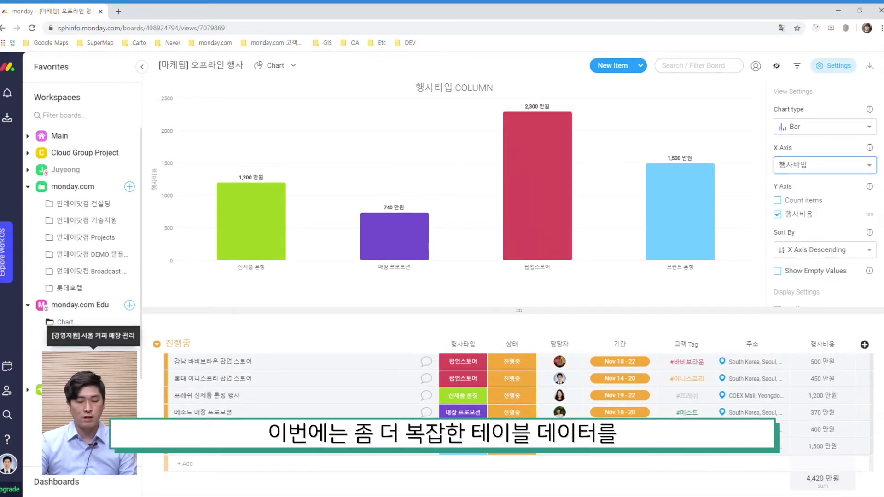
# Open the [경영지원] 서울 커피 매장 관리 board and add a Chart view to it.
pyautogui.click(88, 356)
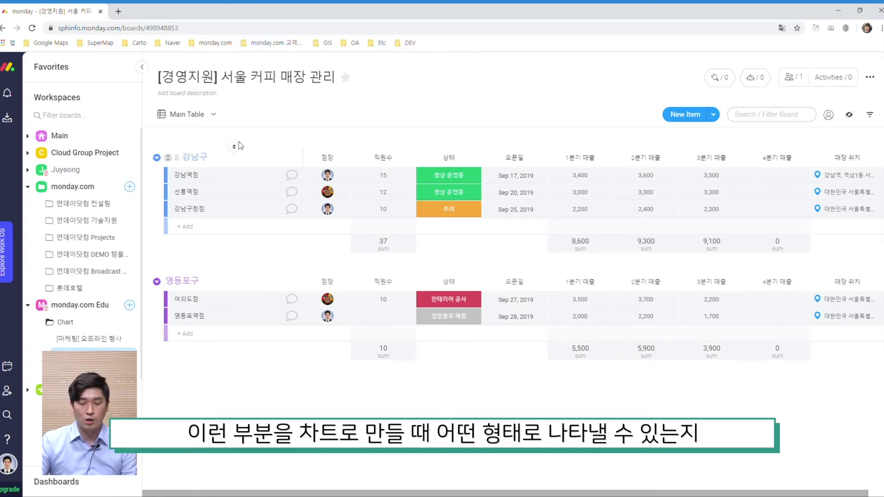
pyautogui.click(212, 117)
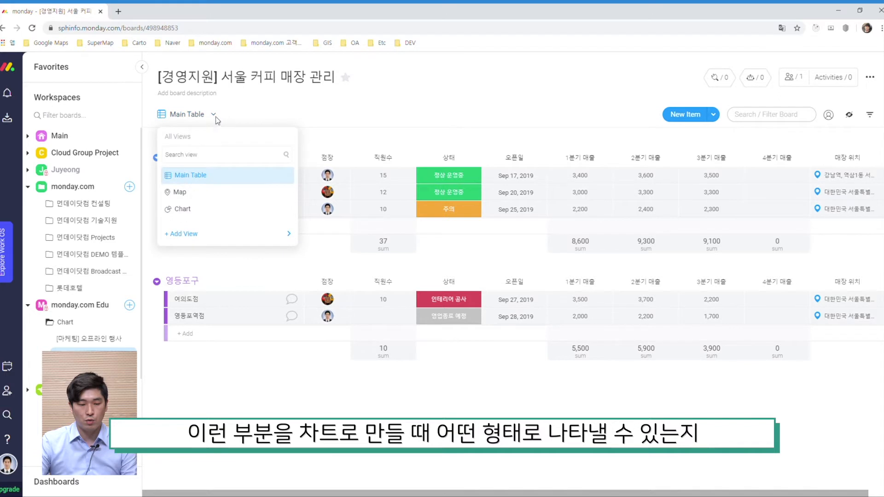
pyautogui.moveTo(264, 233)
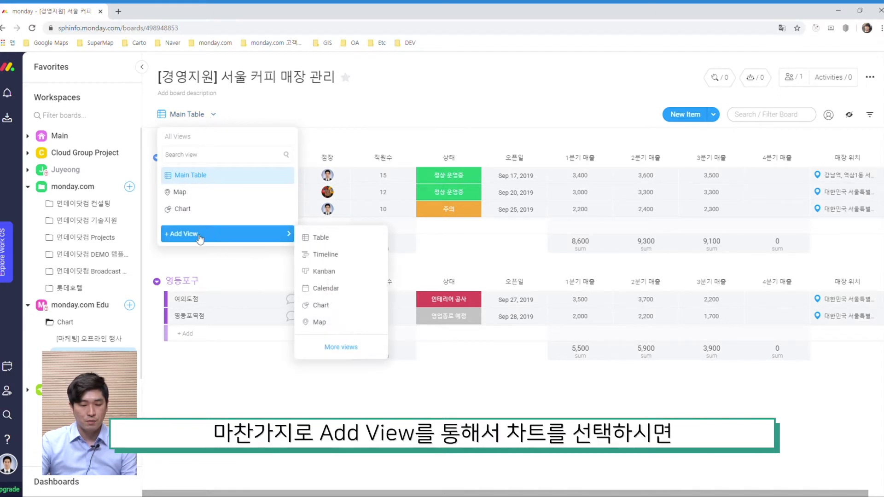
pyautogui.click(361, 309)
pyautogui.click(227, 217)
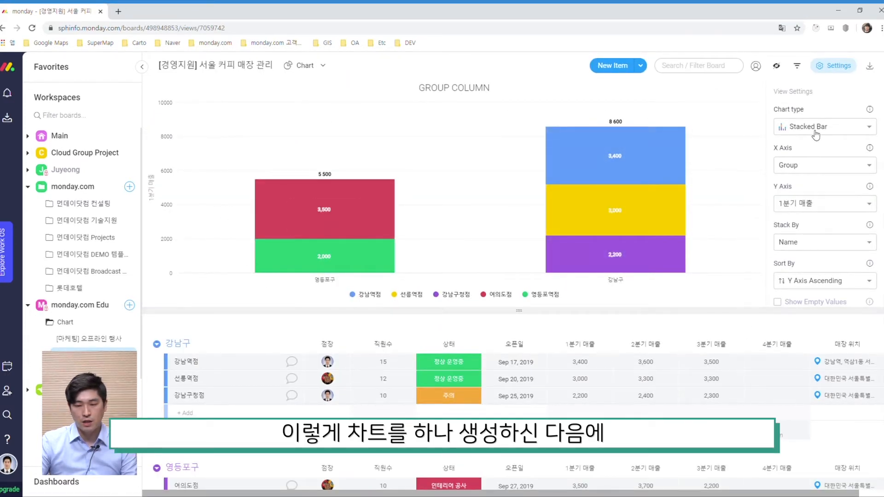
# Review the new chart's settings and X axis options.
pyautogui.scroll(-2, 841, 221)
pyautogui.scroll(2, 841, 216)
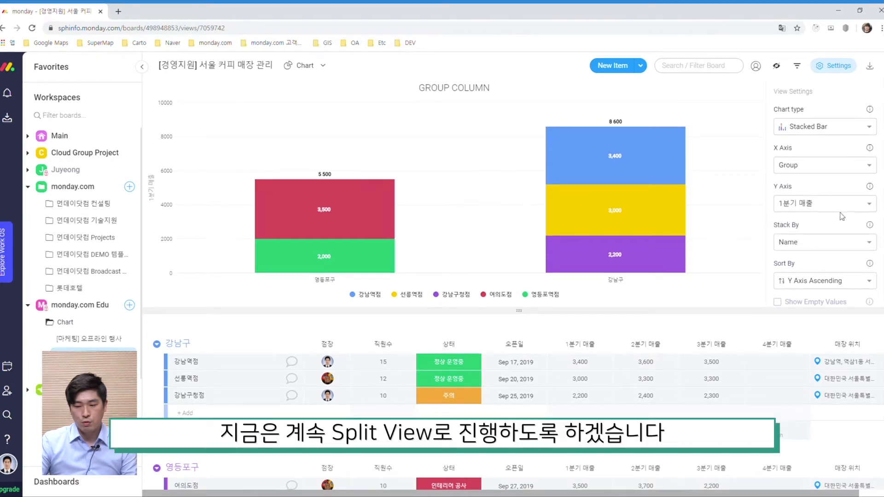
pyautogui.click(809, 133)
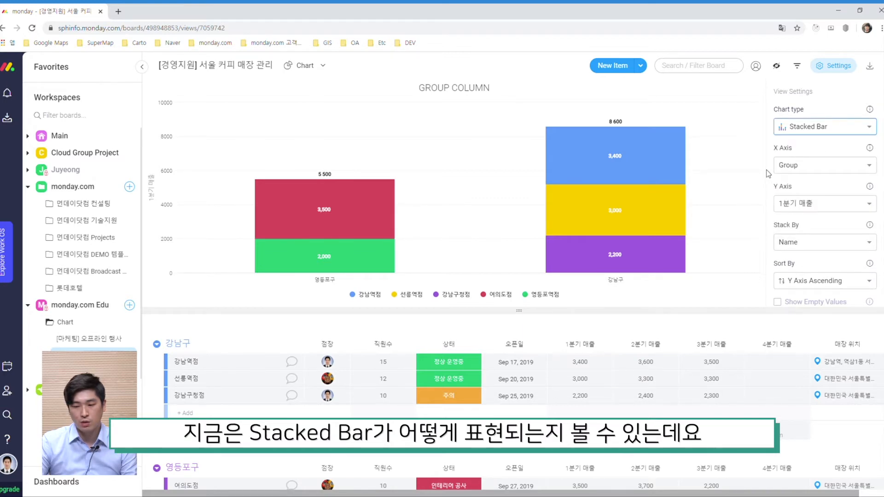
pyautogui.click(836, 173)
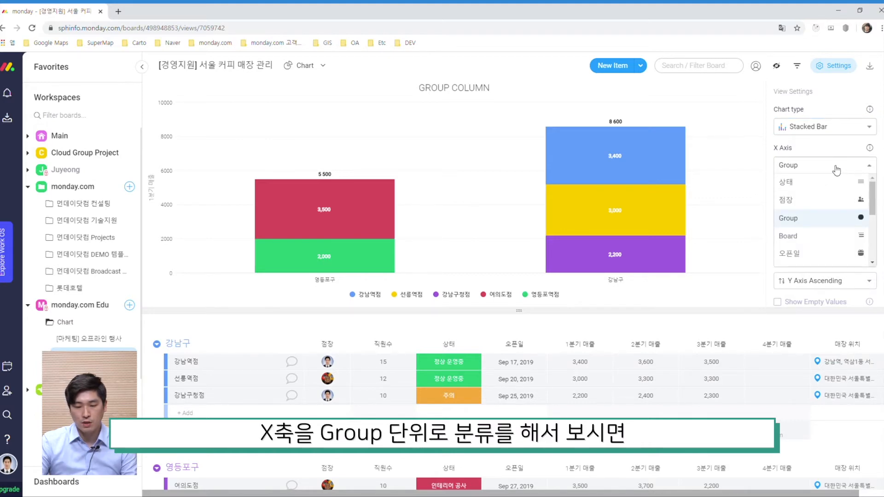
pyautogui.click(836, 167)
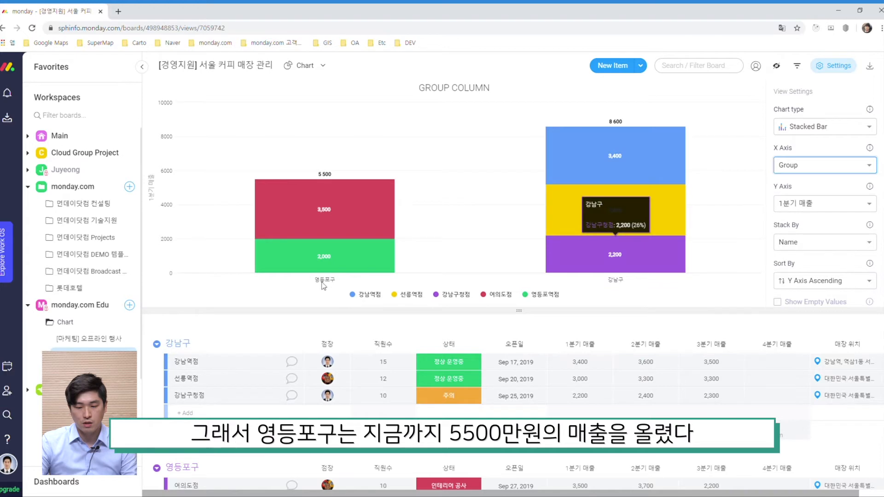
# Switch the coffee-shop chart's Y axis through 2분기 매출, 3분기 매출 and 4분기 매출.
pyautogui.moveTo(405, 271)
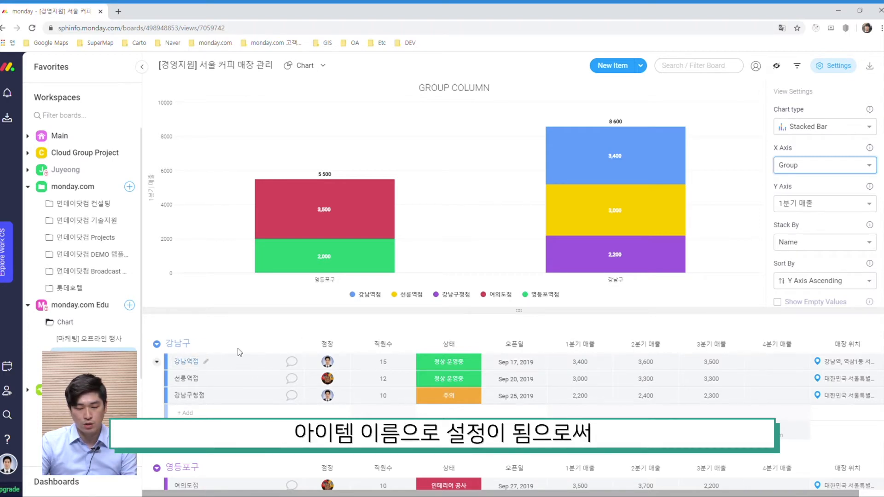
pyautogui.moveTo(612, 227)
pyautogui.moveTo(658, 163)
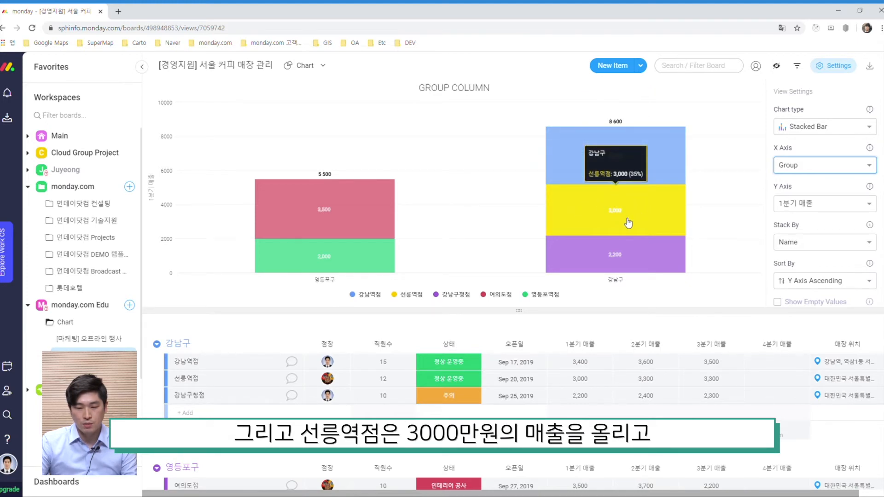
pyautogui.moveTo(640, 242)
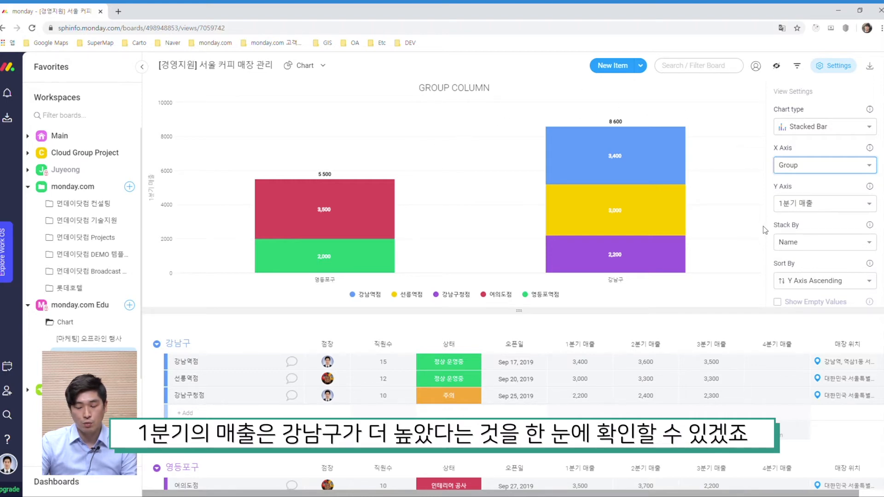
pyautogui.click(819, 208)
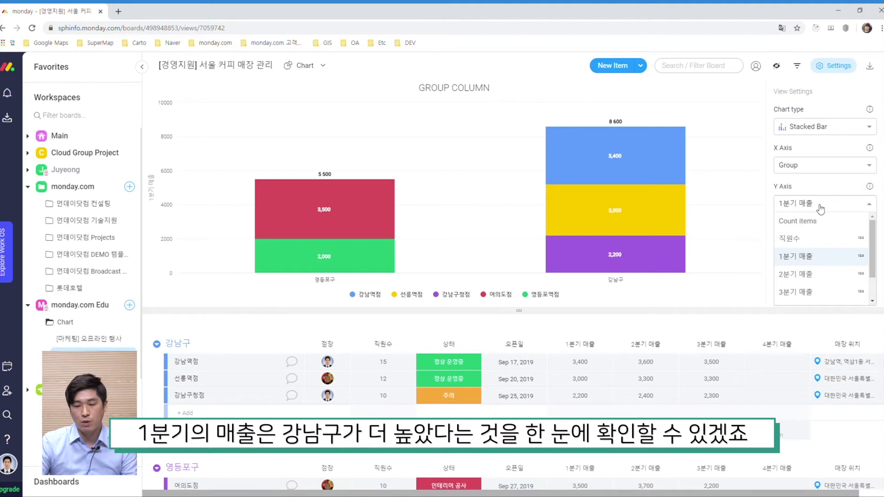
pyautogui.scroll(-2, 835, 251)
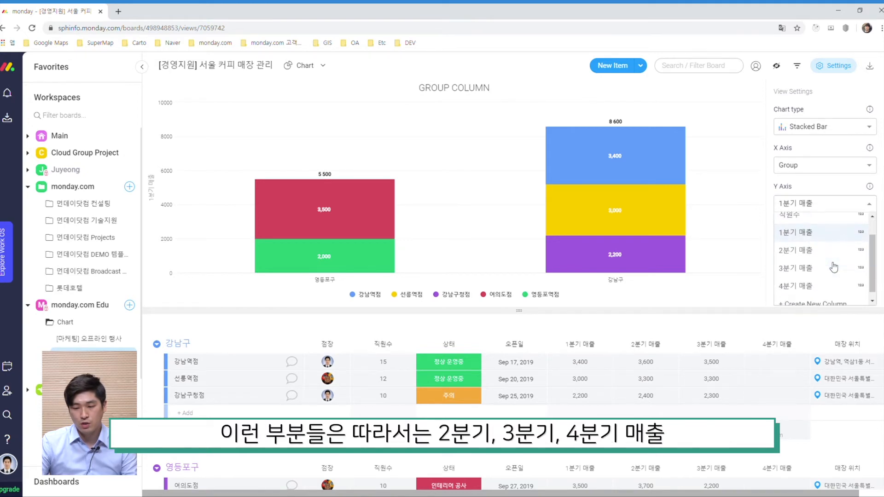
pyautogui.click(833, 250)
pyautogui.click(817, 207)
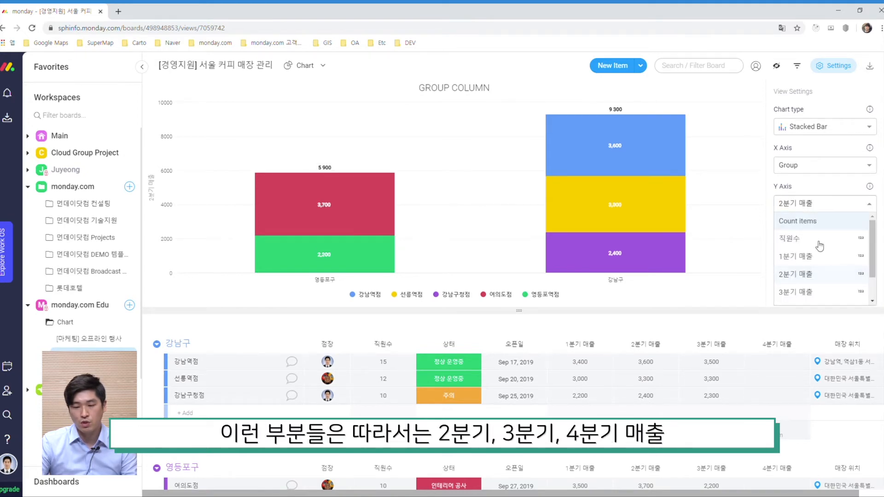
pyautogui.click(820, 291)
pyautogui.click(805, 207)
pyautogui.scroll(-2, 815, 286)
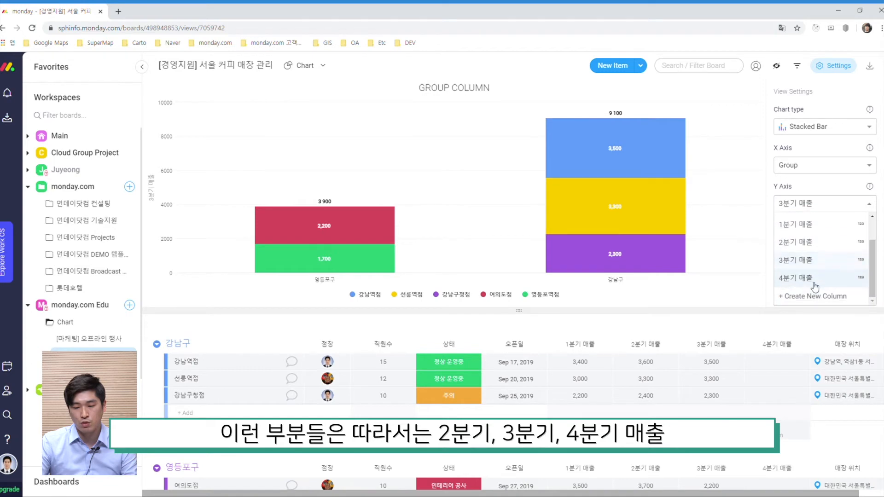
pyautogui.click(814, 285)
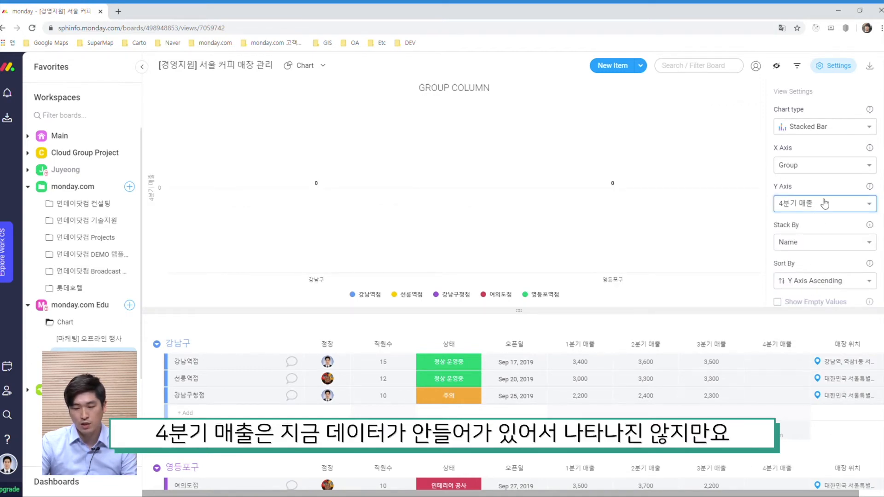
# Set the Y axis to 직원수.
pyautogui.click(825, 204)
pyautogui.scroll(-2, 823, 262)
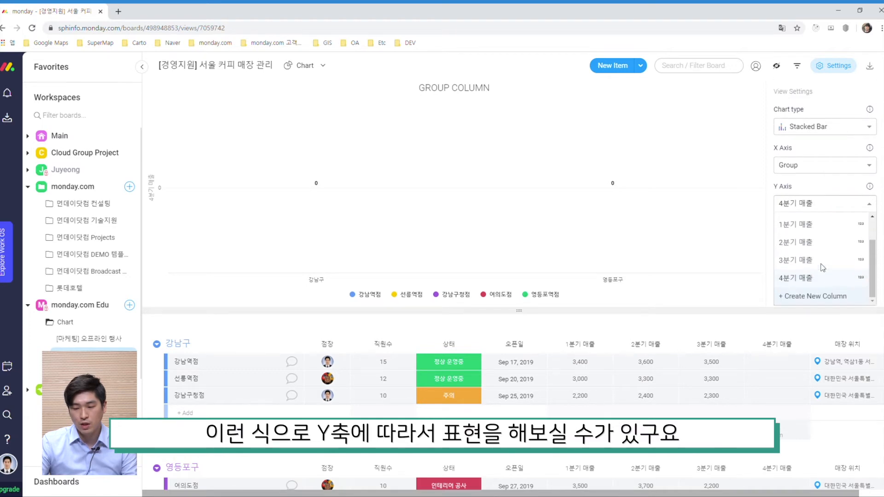
pyautogui.scroll(2, 835, 254)
pyautogui.click(824, 241)
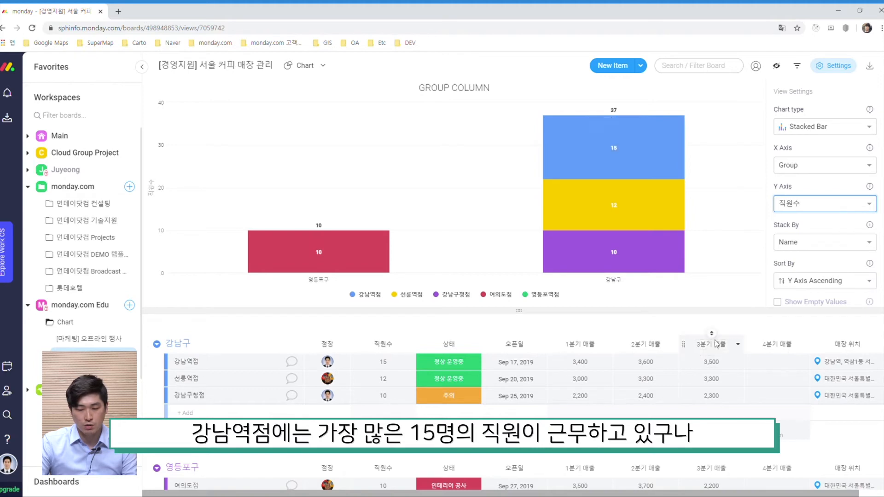
# Browse the chart's Sort By and display settings.
pyautogui.scroll(-1, 716, 344)
pyautogui.scroll(1, 738, 390)
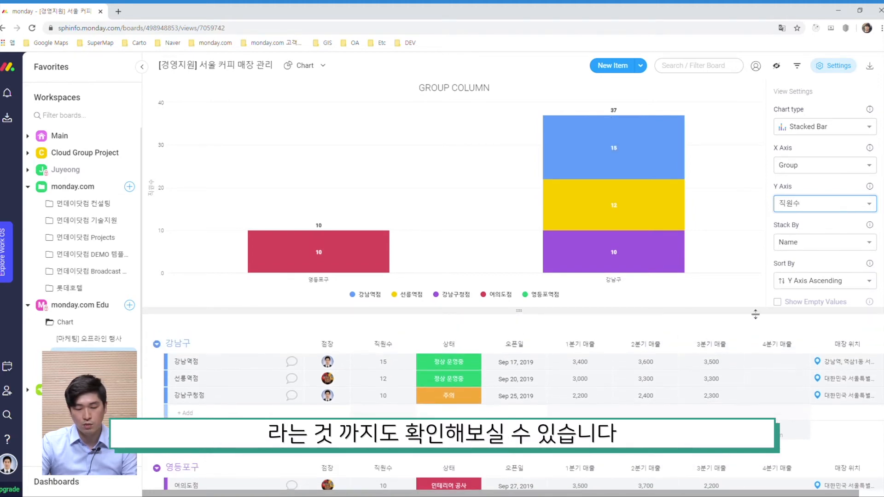
pyautogui.scroll(-1, 829, 230)
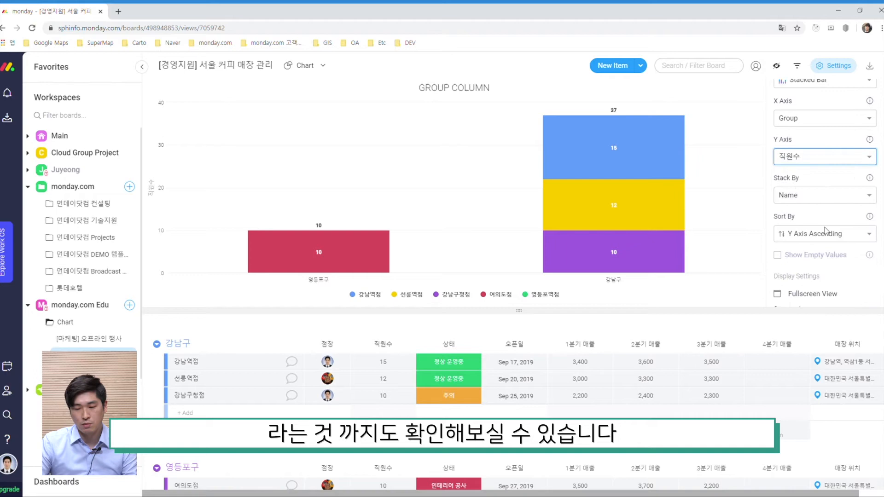
pyautogui.scroll(1, 826, 230)
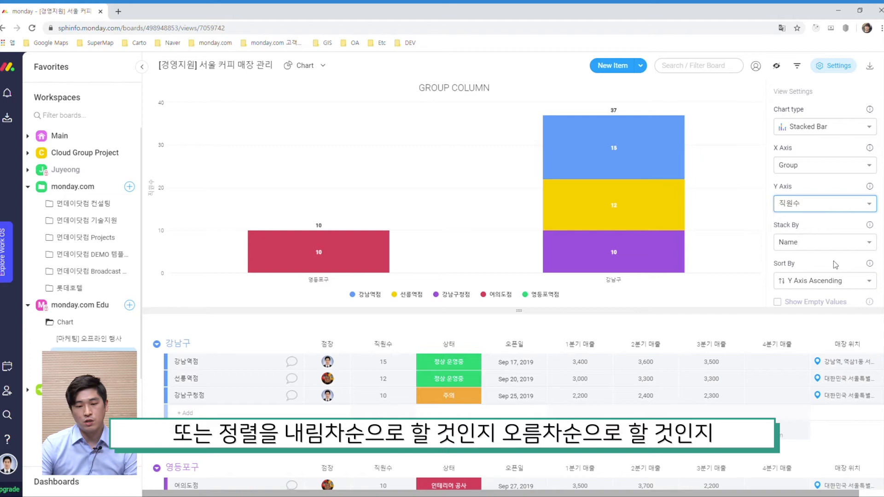
pyautogui.scroll(-2, 833, 260)
pyautogui.scroll(2, 833, 263)
pyautogui.scroll(1, 834, 266)
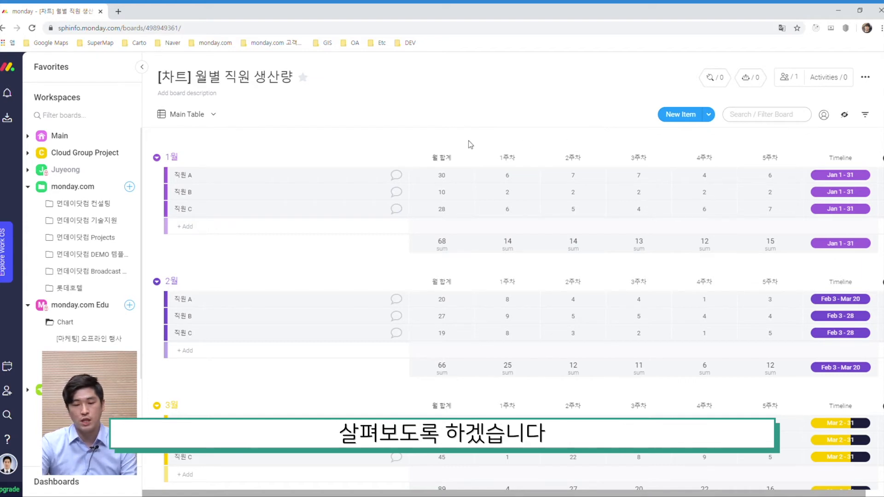
# Open the Chart view of the [차트] 월별 직원 생산량 board.
pyautogui.click(205, 116)
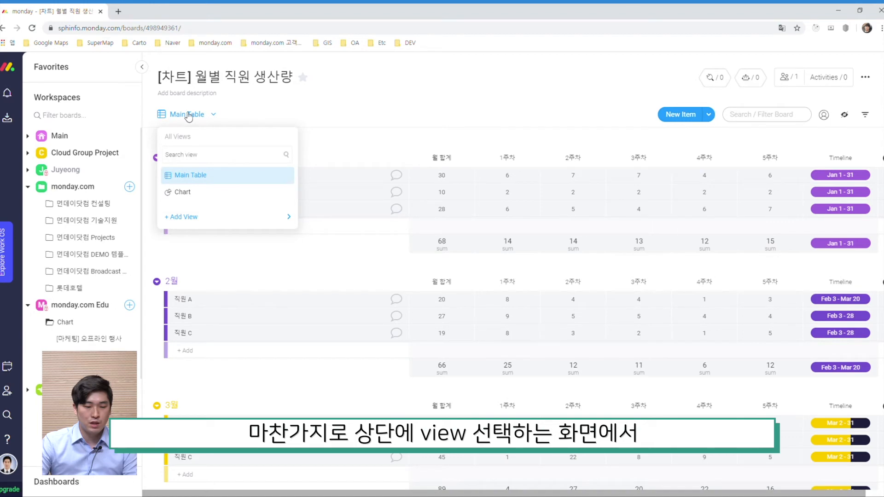
pyautogui.click(215, 202)
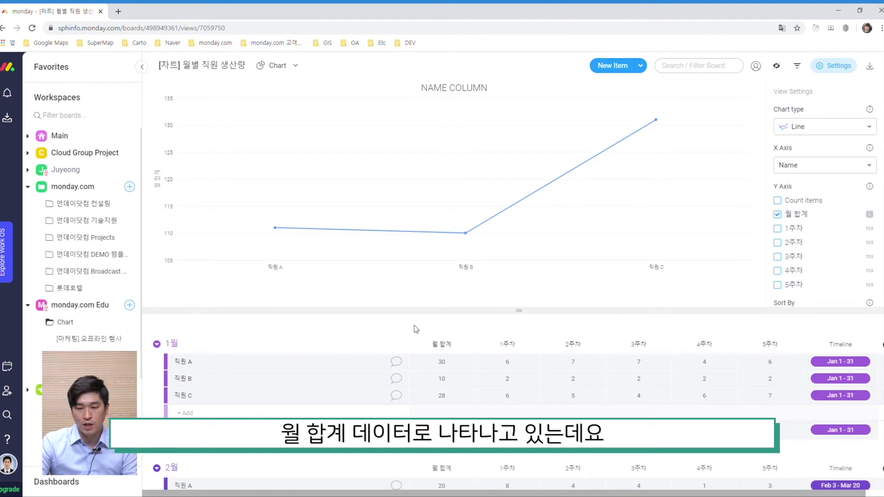
pyautogui.moveTo(284, 254)
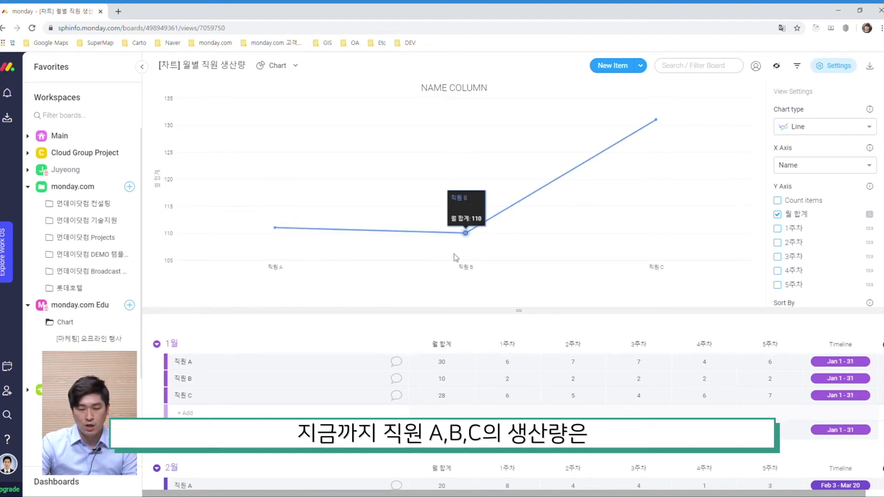
pyautogui.moveTo(642, 225)
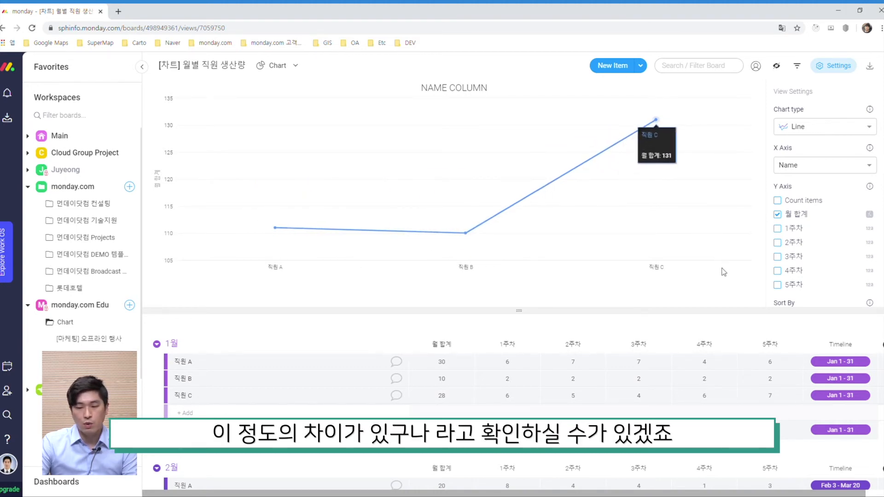
# Switch the chart type to Stacked Bar with 월 합계 on the Y axis.
pyautogui.scroll(-3, 850, 207)
pyautogui.scroll(-2, 851, 208)
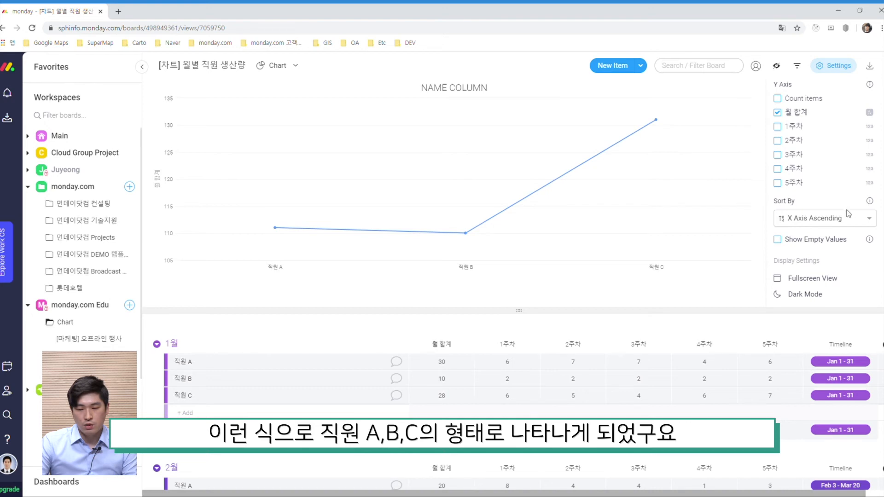
pyautogui.scroll(2, 848, 213)
pyautogui.click(837, 133)
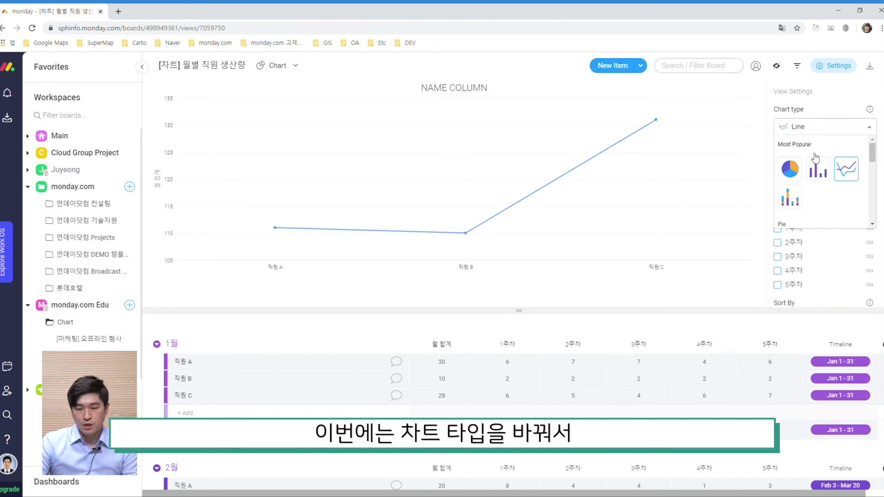
pyautogui.click(795, 205)
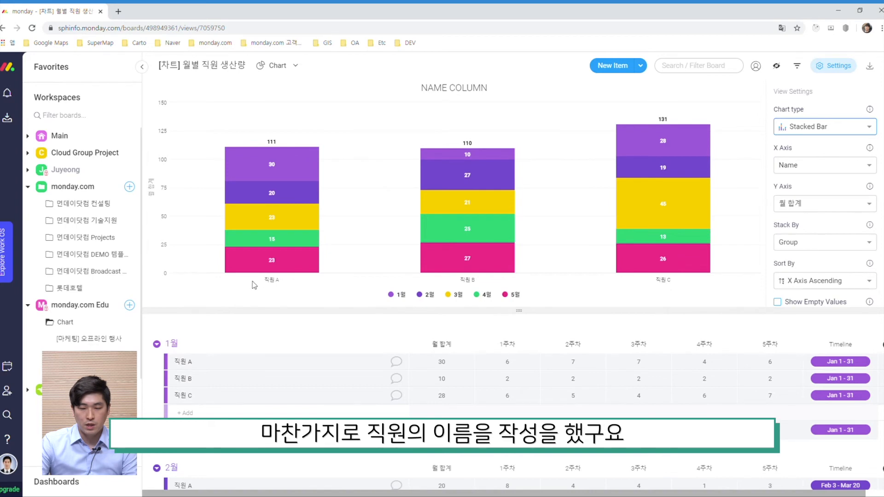
pyautogui.click(823, 208)
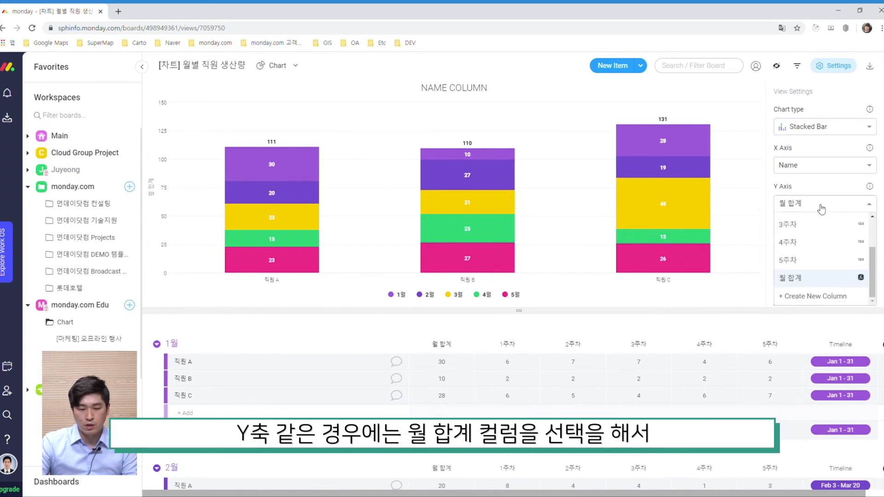
pyautogui.click(829, 282)
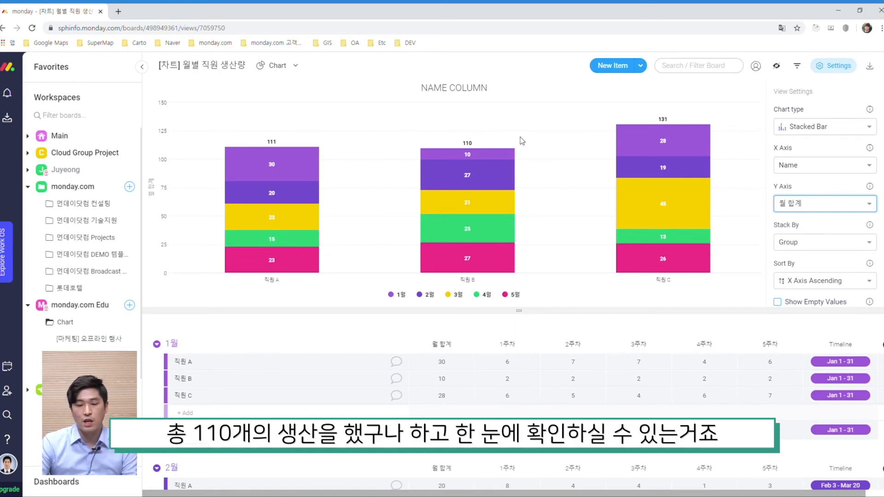
# Preview the chart as a Pie with Name labels and return it to Stacked Bar.
pyautogui.scroll(-1, 862, 235)
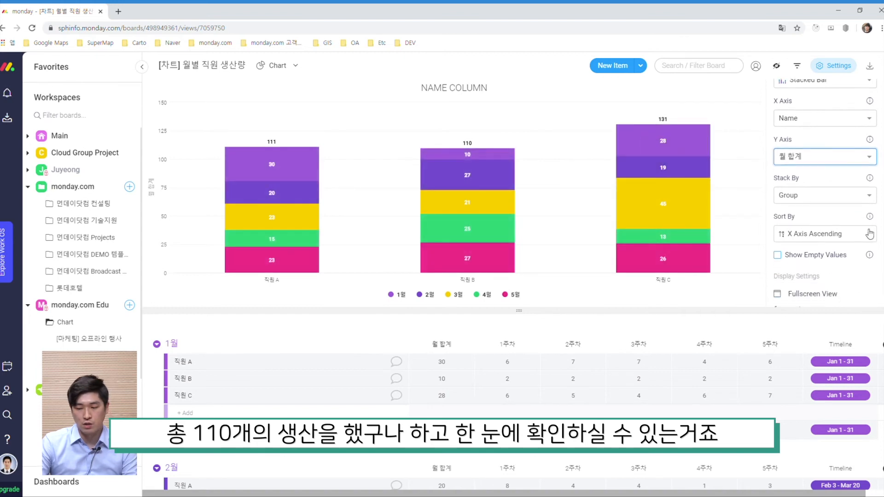
pyautogui.scroll(2, 828, 185)
pyautogui.click(825, 126)
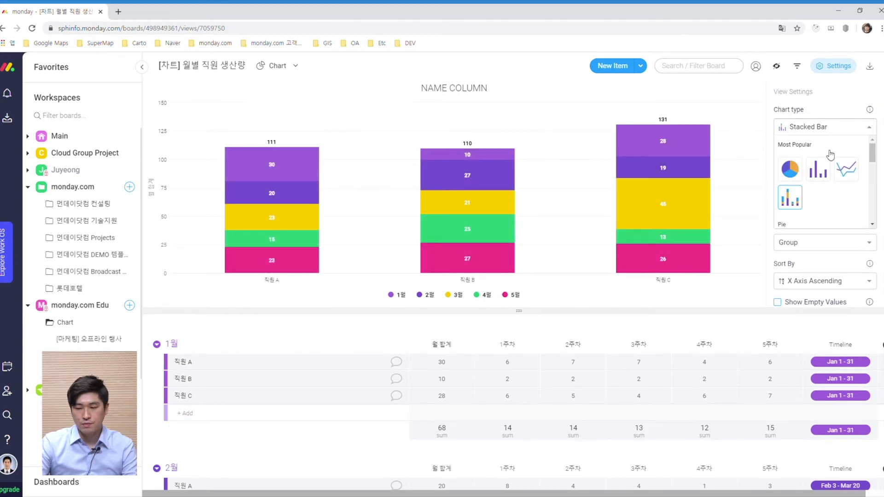
pyautogui.click(791, 169)
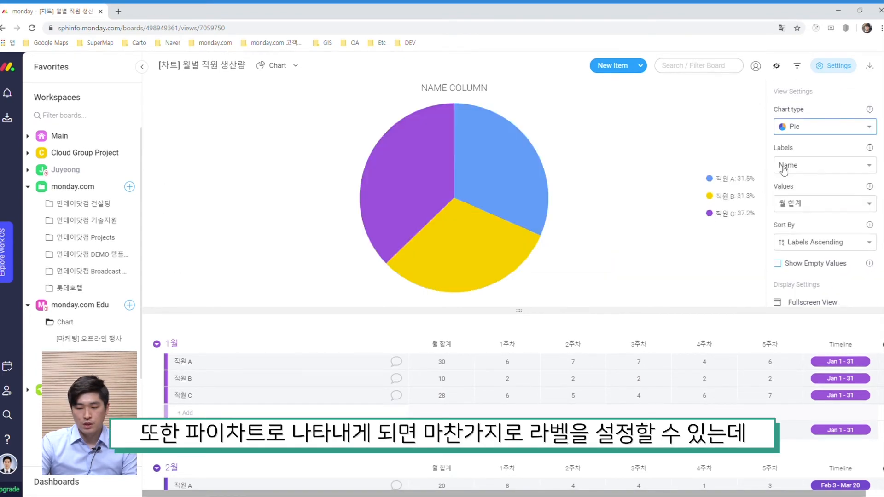
pyautogui.click(809, 168)
pyautogui.click(820, 239)
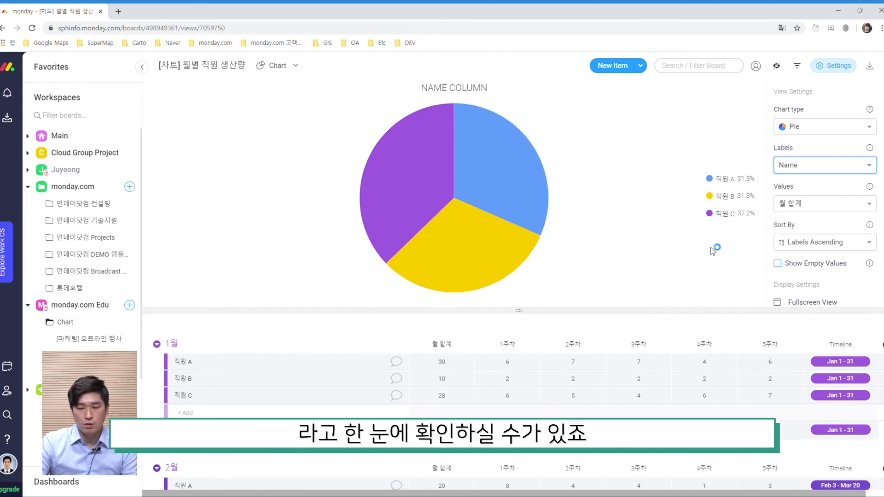
pyautogui.click(820, 127)
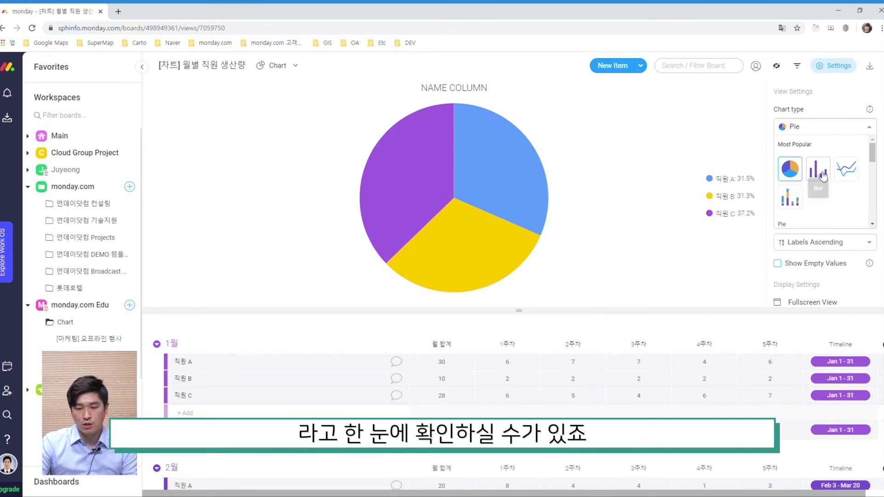
pyautogui.click(790, 152)
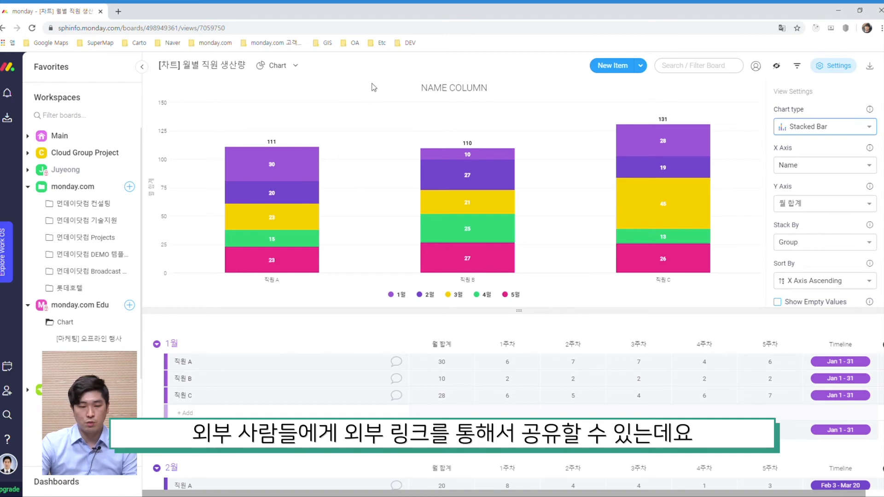
# Share the Chart view and copy its shareable link.
pyautogui.click(296, 68)
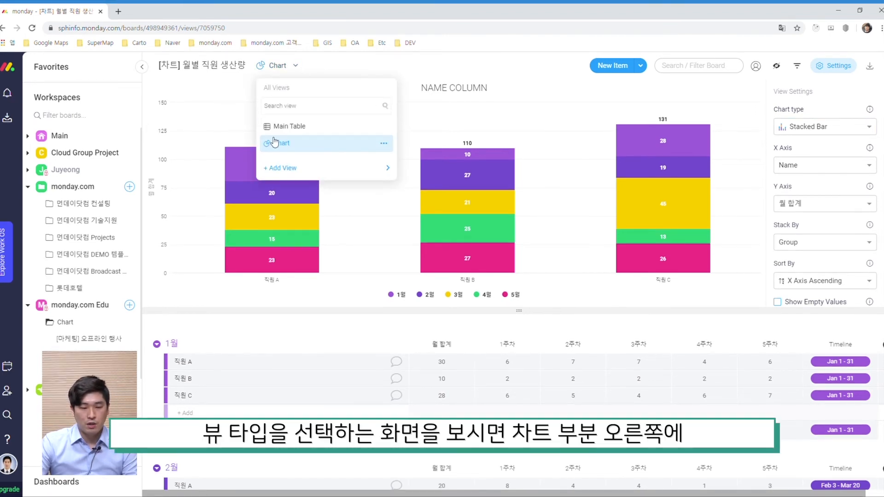
pyautogui.click(385, 144)
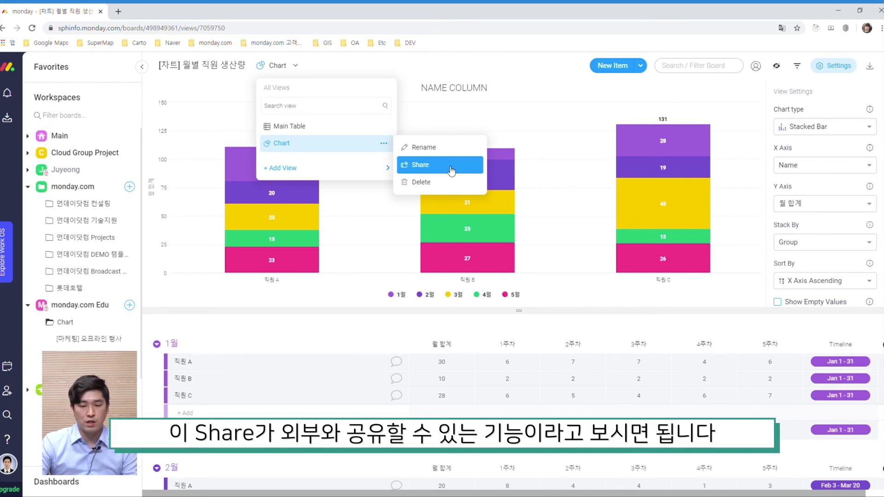
pyautogui.click(384, 126)
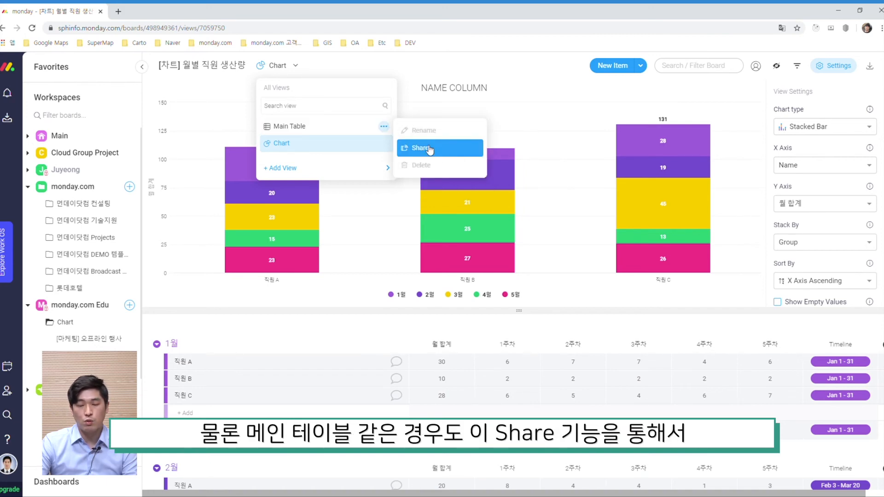
pyautogui.click(385, 144)
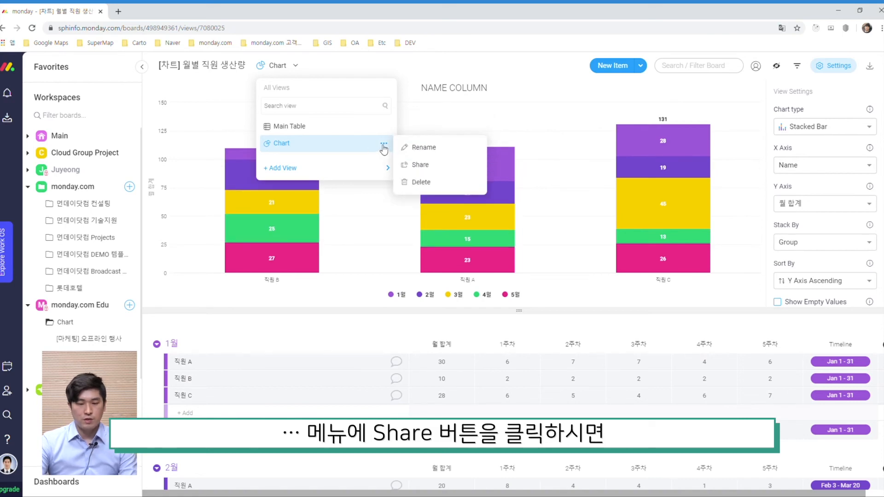
pyautogui.click(455, 170)
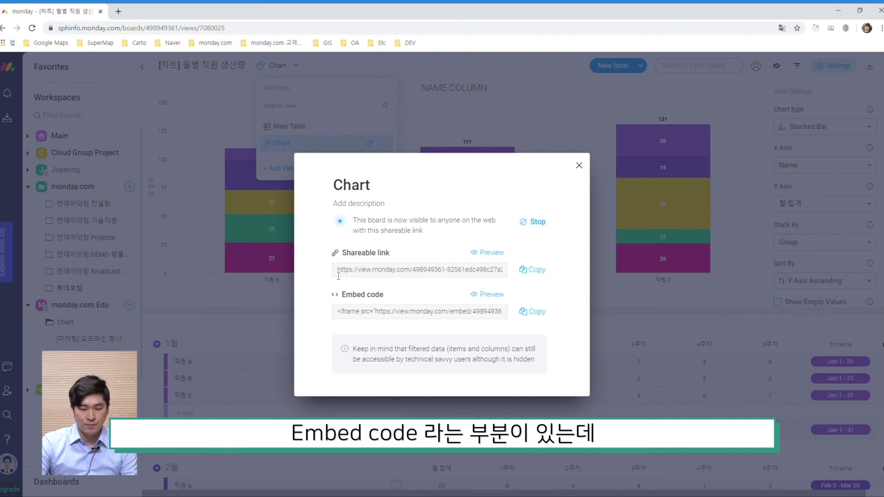
pyautogui.click(530, 271)
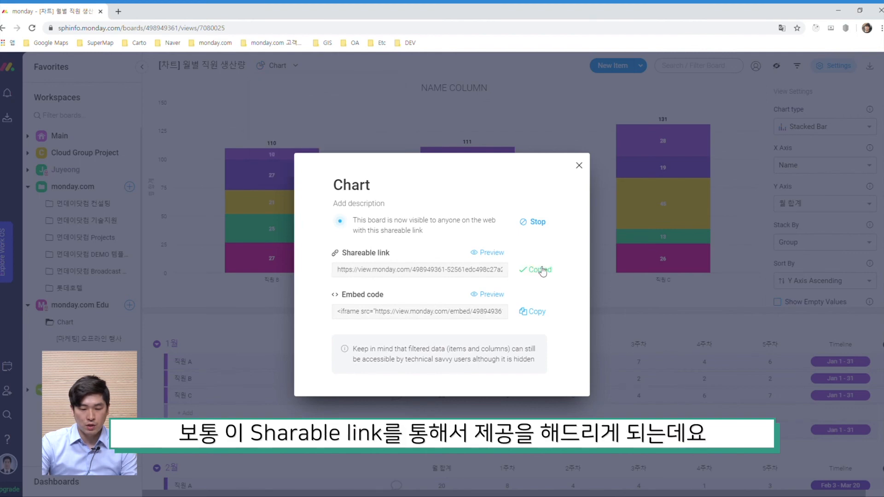
# Open the copied shareable link in a new browser tab to view the public chart, then close that tab.
pyautogui.click(118, 11)
pyautogui.hotkey('ctrl', 'v')
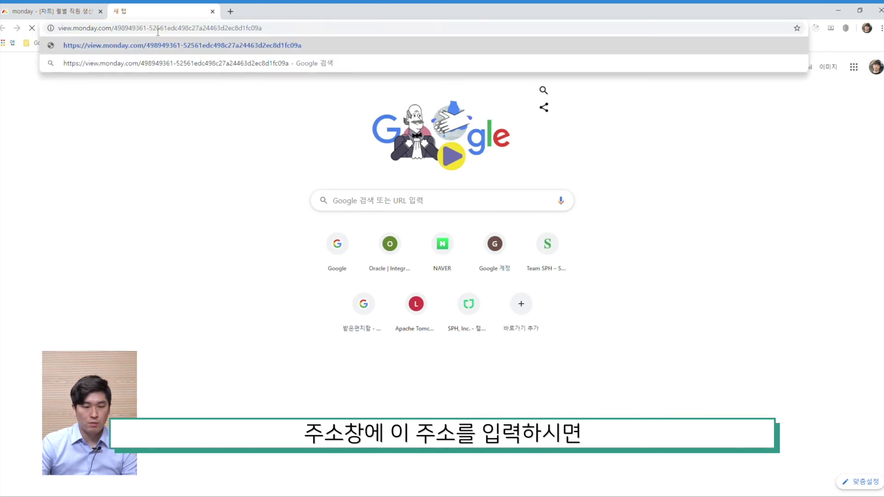
pyautogui.press('Return')
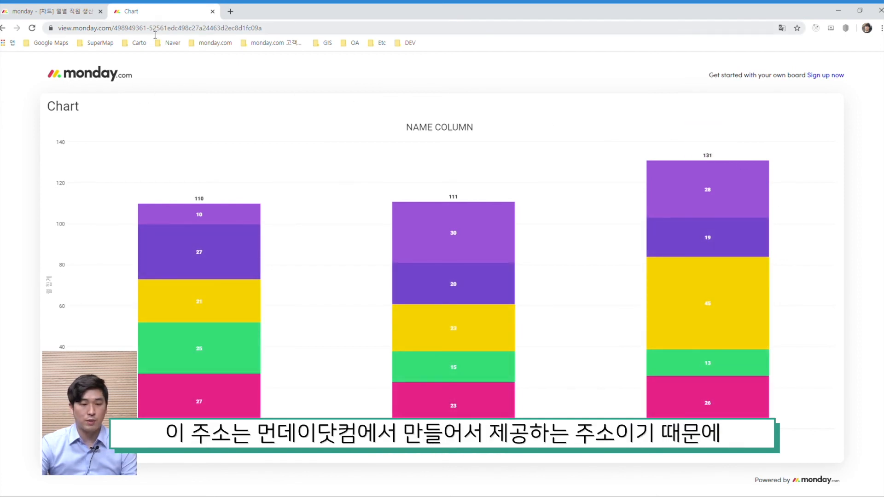
pyautogui.click(312, 31)
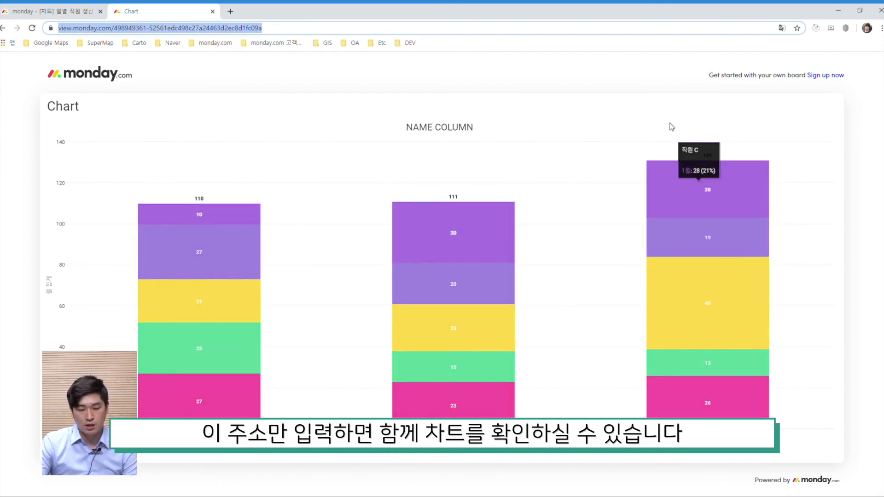
pyautogui.click(213, 12)
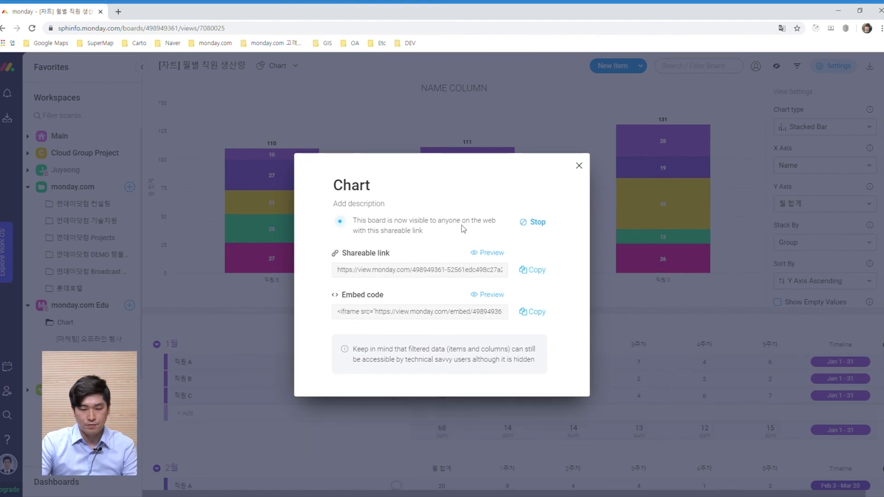
# Stop sharing the Chart view publicly and close the sharing dialog.
pyautogui.click(532, 226)
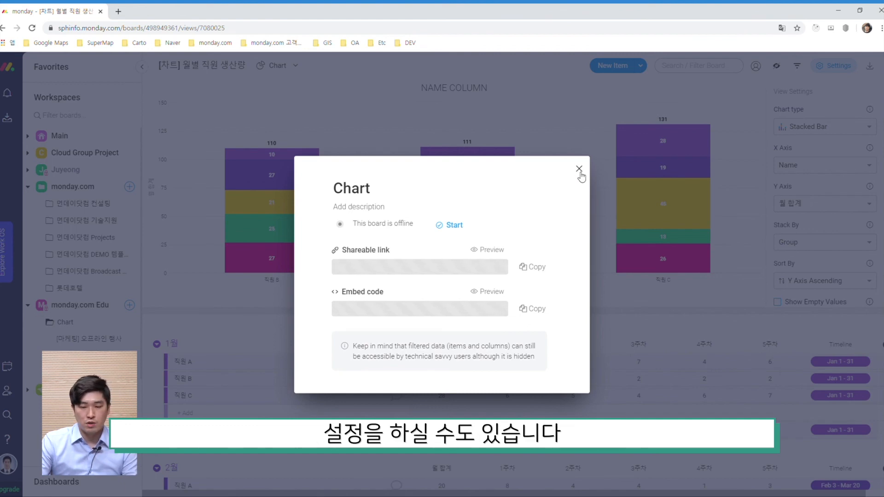
pyautogui.click(579, 169)
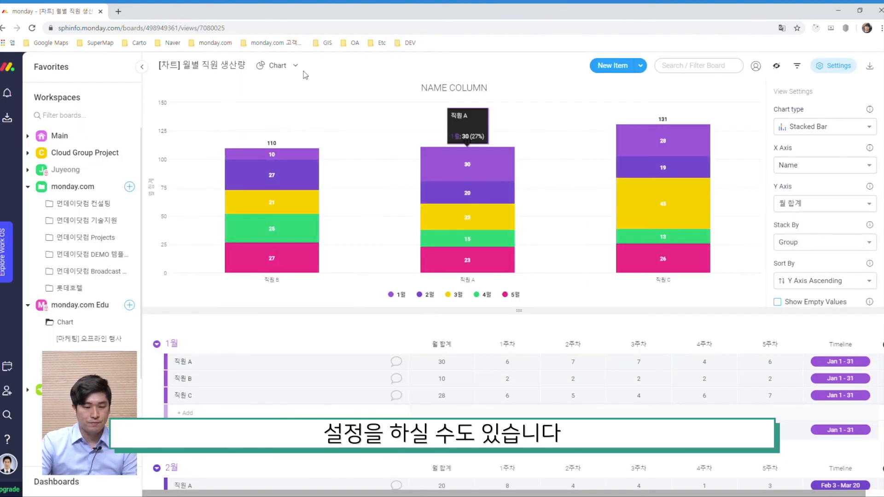